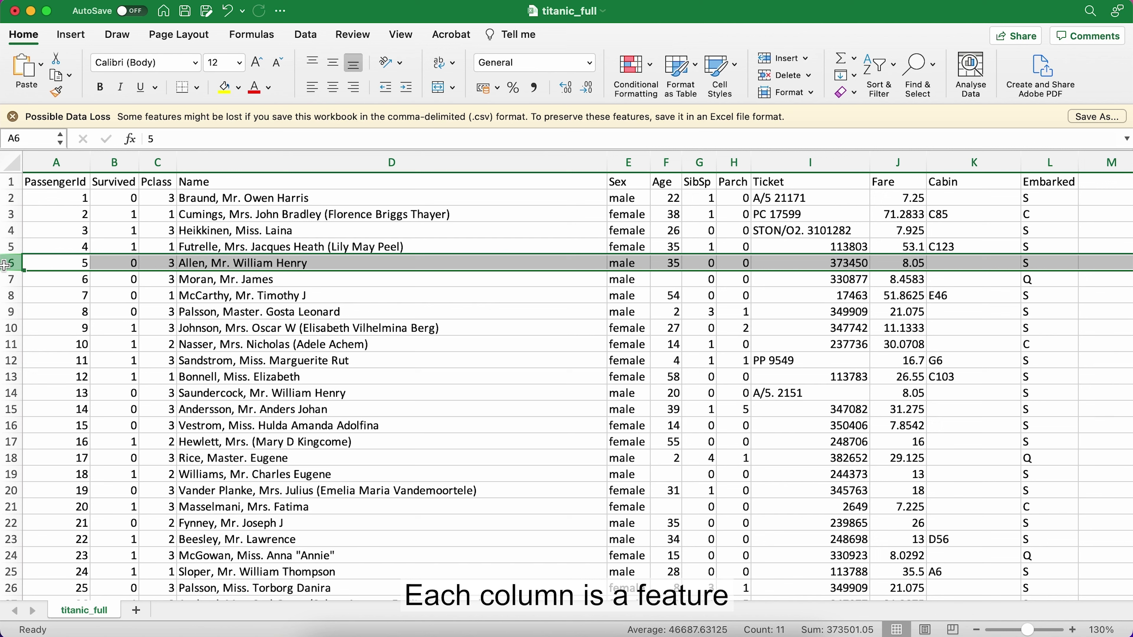
# Point out the Survived, Name and Sex columns of the Titanic data.
pyautogui.click(111, 164)
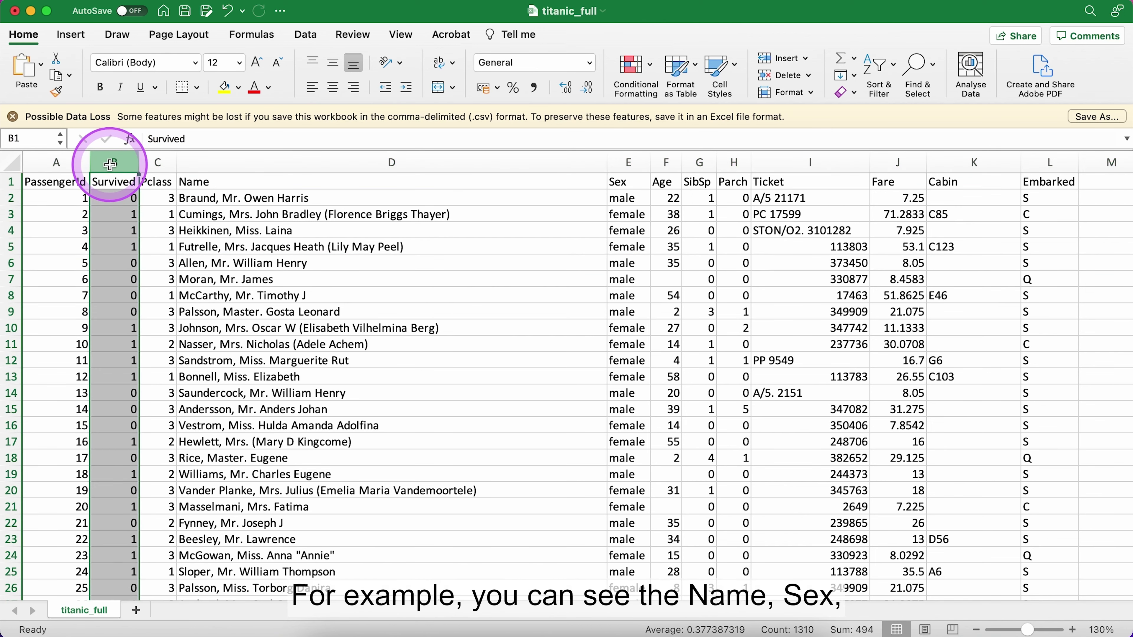
pyautogui.click(187, 164)
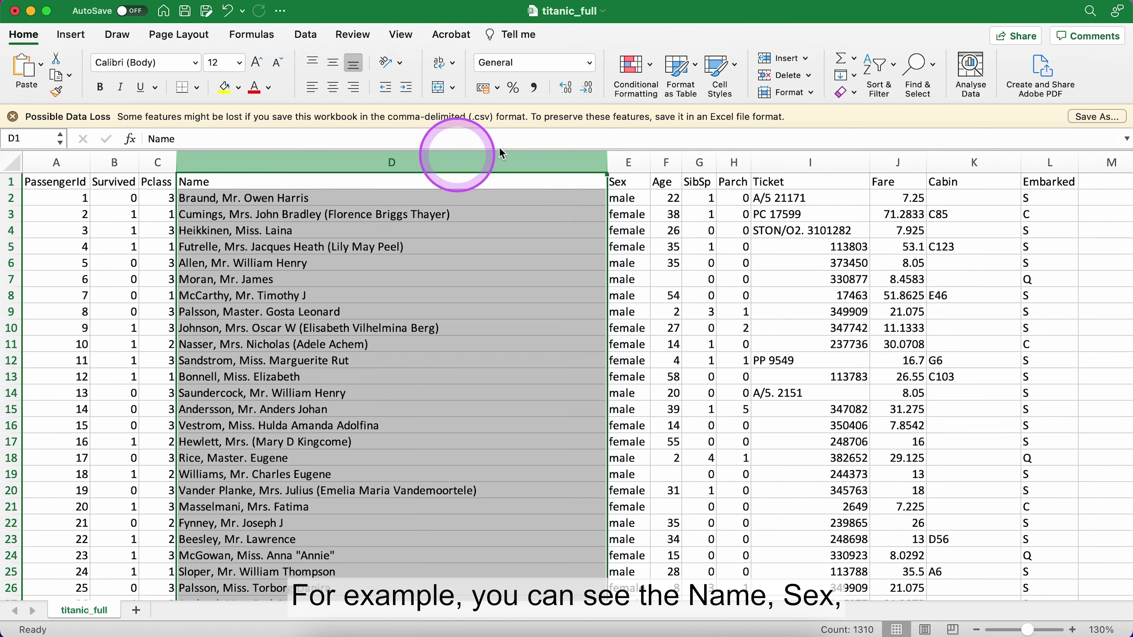
pyautogui.click(622, 161)
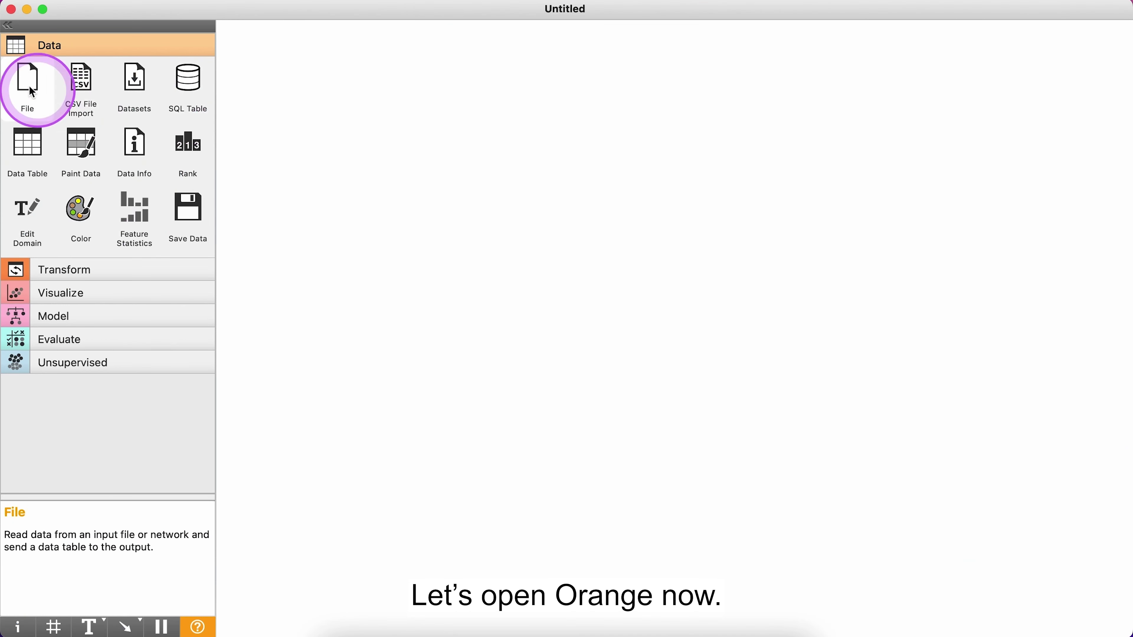
# Add a CSV File Import widget and load titanic_full.csv from the Desktop.
pyautogui.click(81, 87)
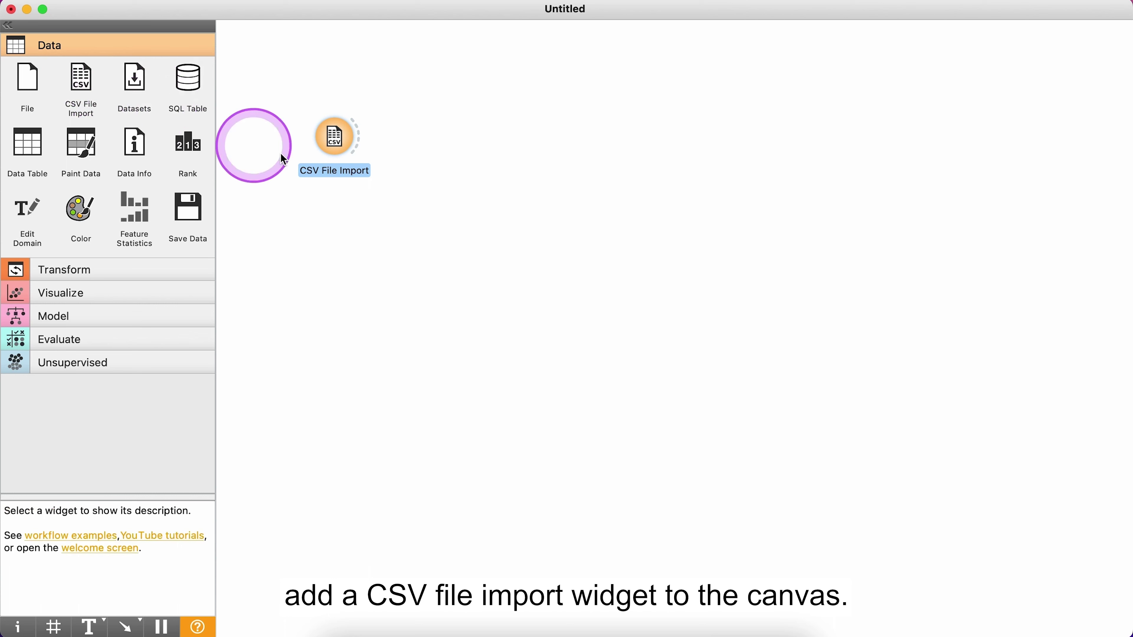
pyautogui.doubleClick(334, 139)
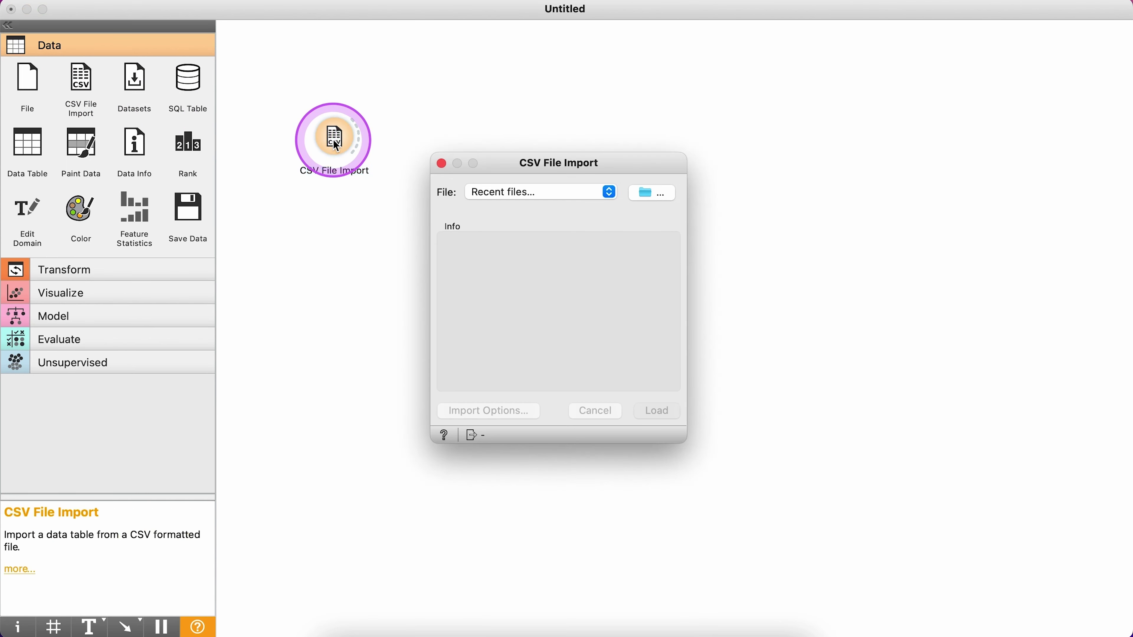
pyautogui.click(659, 194)
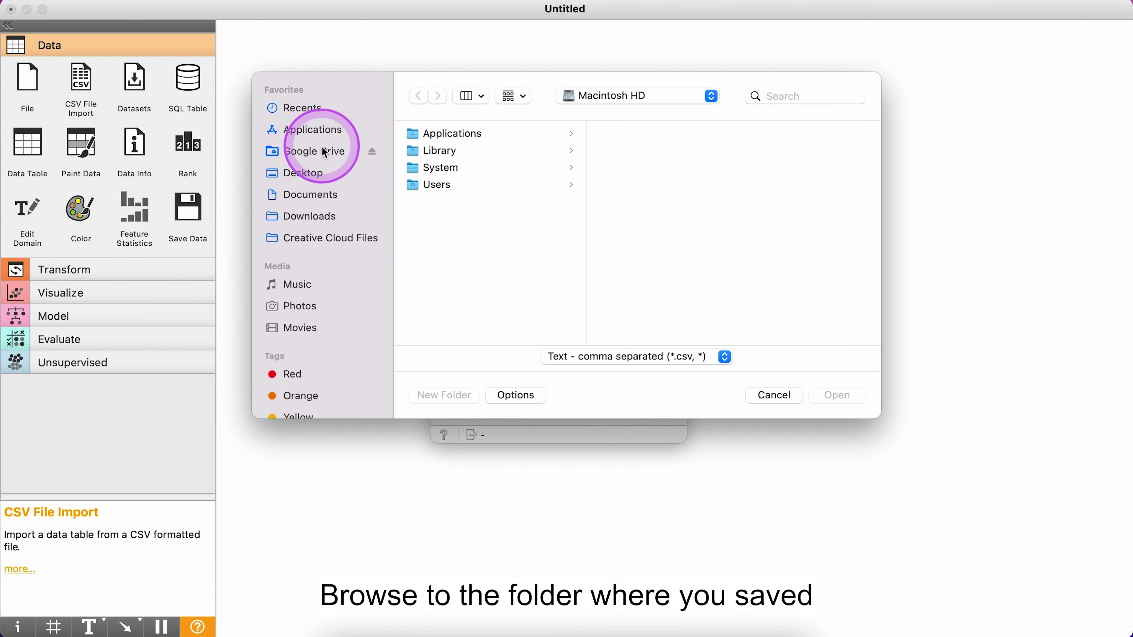
pyautogui.click(317, 174)
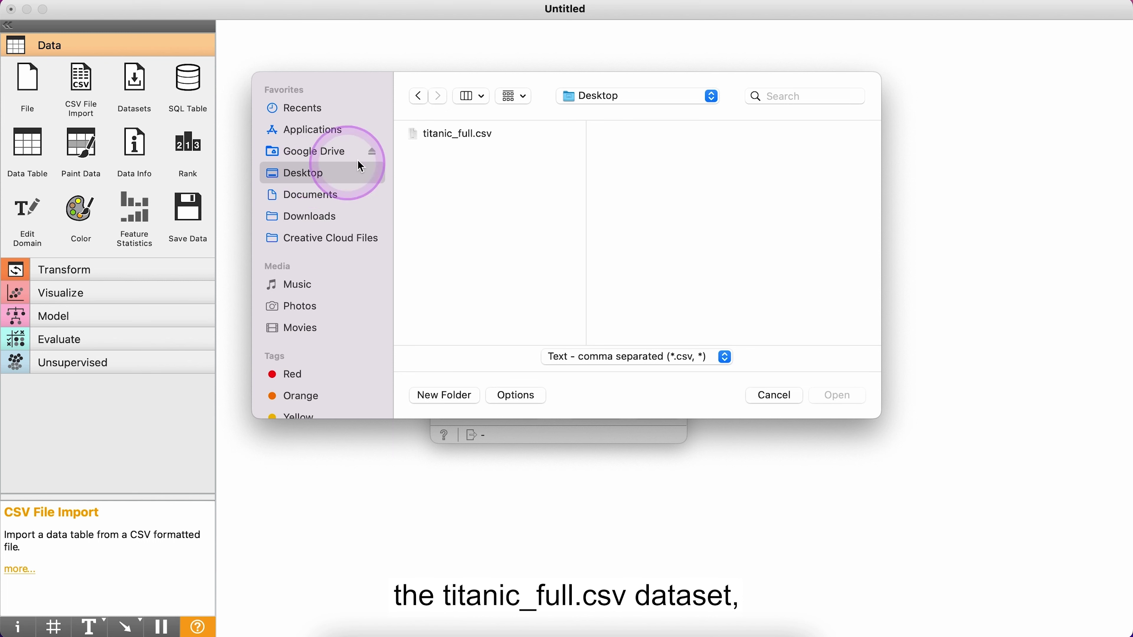
pyautogui.click(467, 142)
pyautogui.click(843, 396)
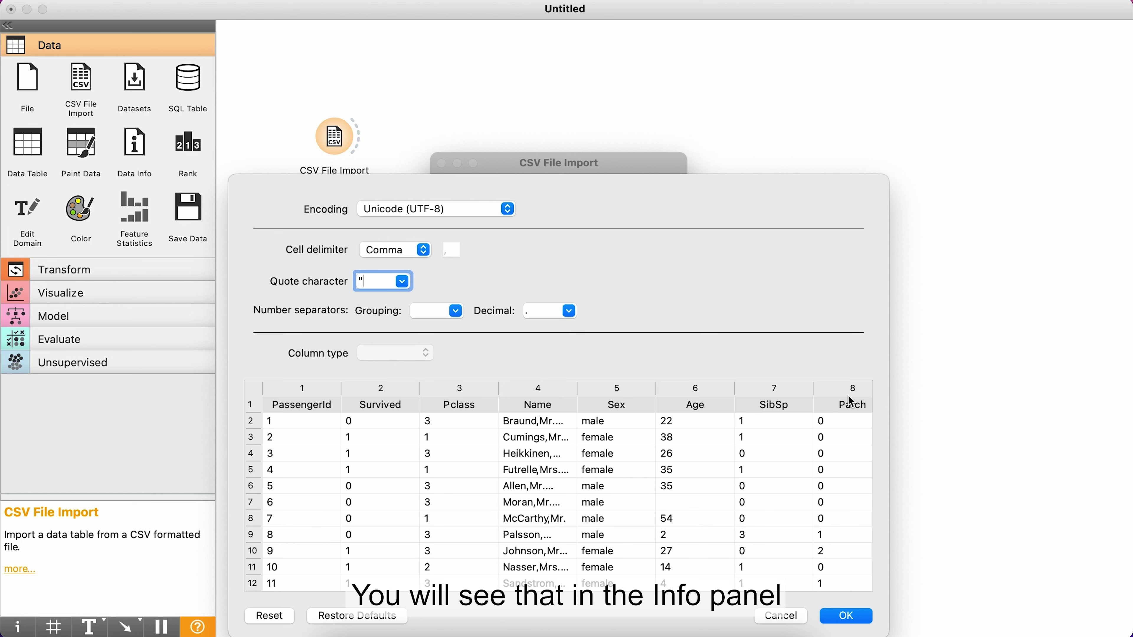
# Accept the default import options so titanic_full.csv loads as 1309 rows.
pyautogui.click(847, 617)
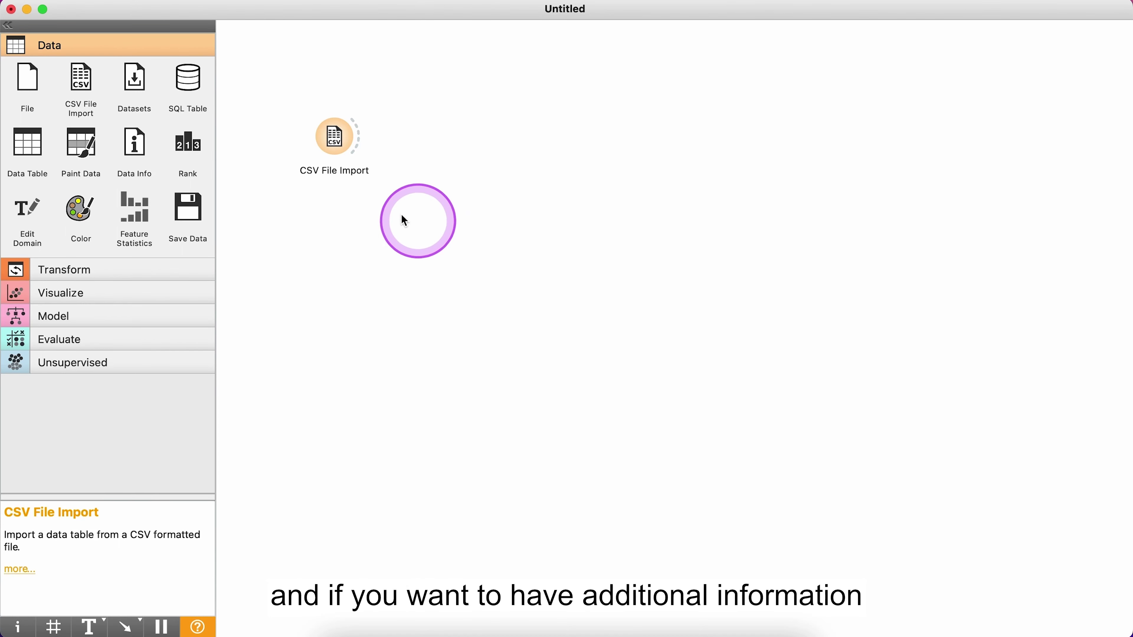
# Link a Data Info widget to CSV File Import, review its 1309-row summary, then place a Data Table.
pyautogui.click(135, 153)
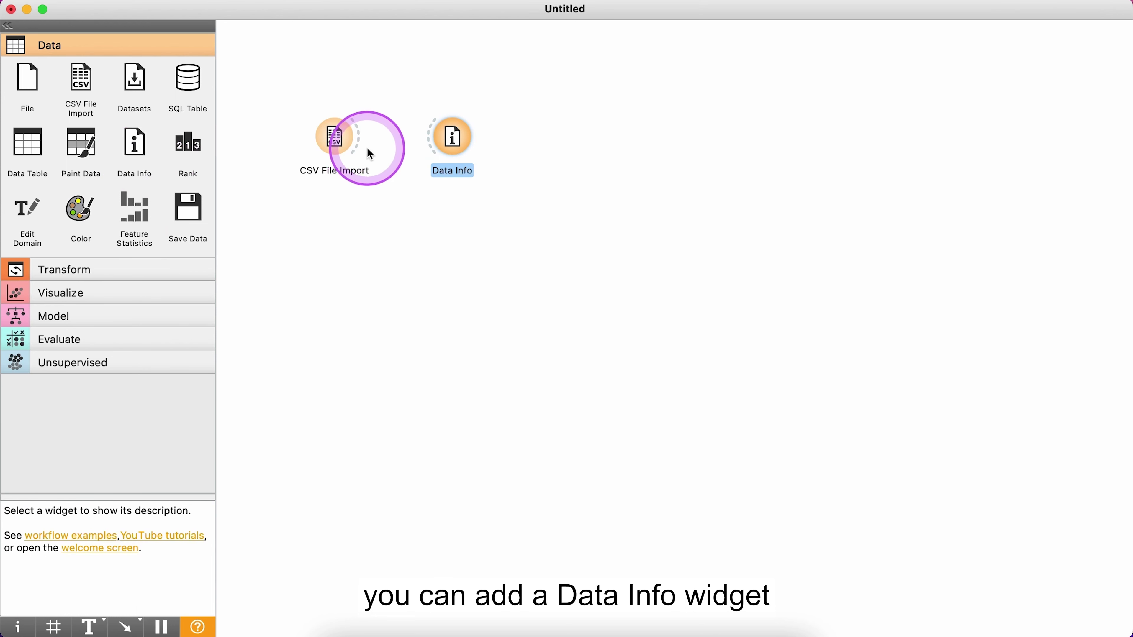
pyautogui.moveTo(362, 139); pyautogui.dragTo(437, 71)
pyautogui.doubleClick(439, 75)
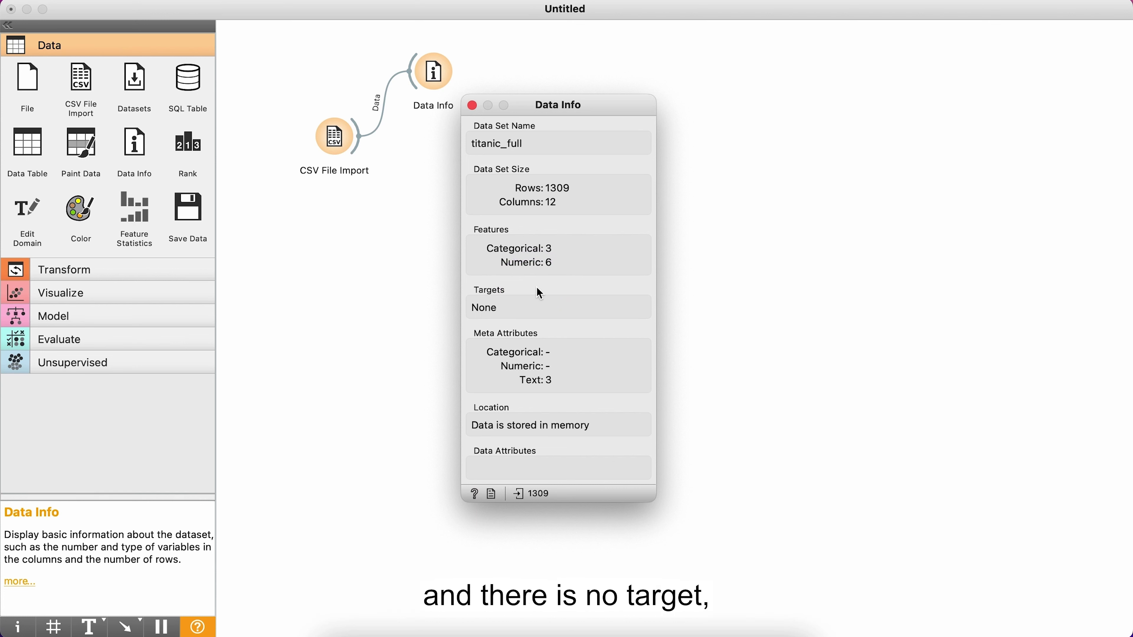
pyautogui.click(474, 107)
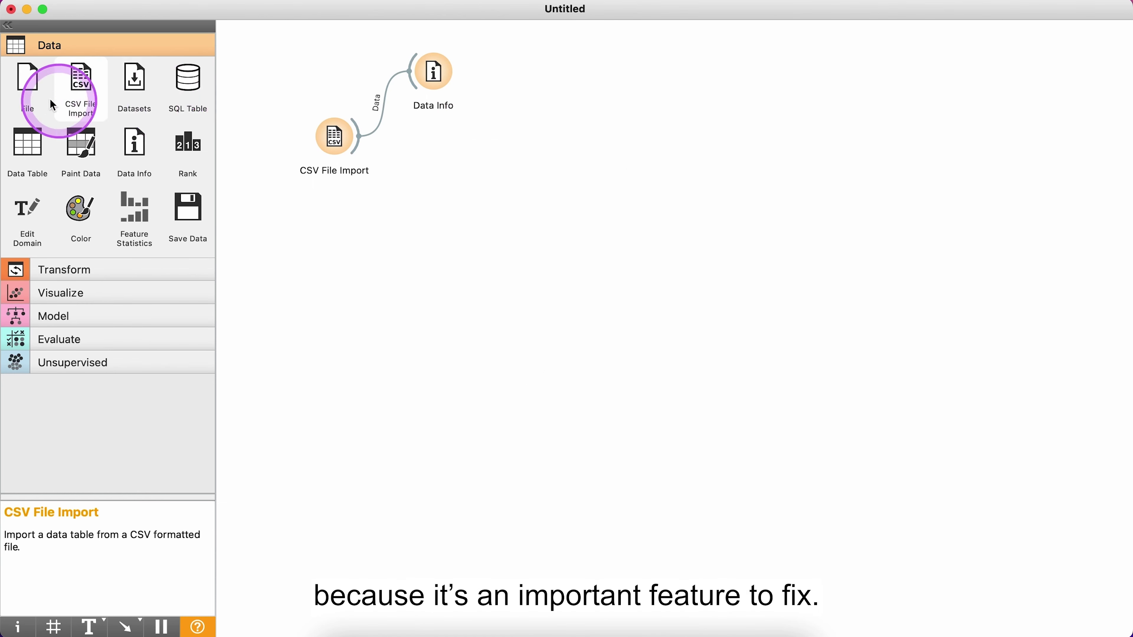
pyautogui.moveTo(27, 145); pyautogui.dragTo(446, 142)
# Feed CSV File Import into the Data Table and enlarge its window to browse passengers.
pyautogui.moveTo(339, 137); pyautogui.dragTo(420, 147)
pyautogui.doubleClick(445, 141)
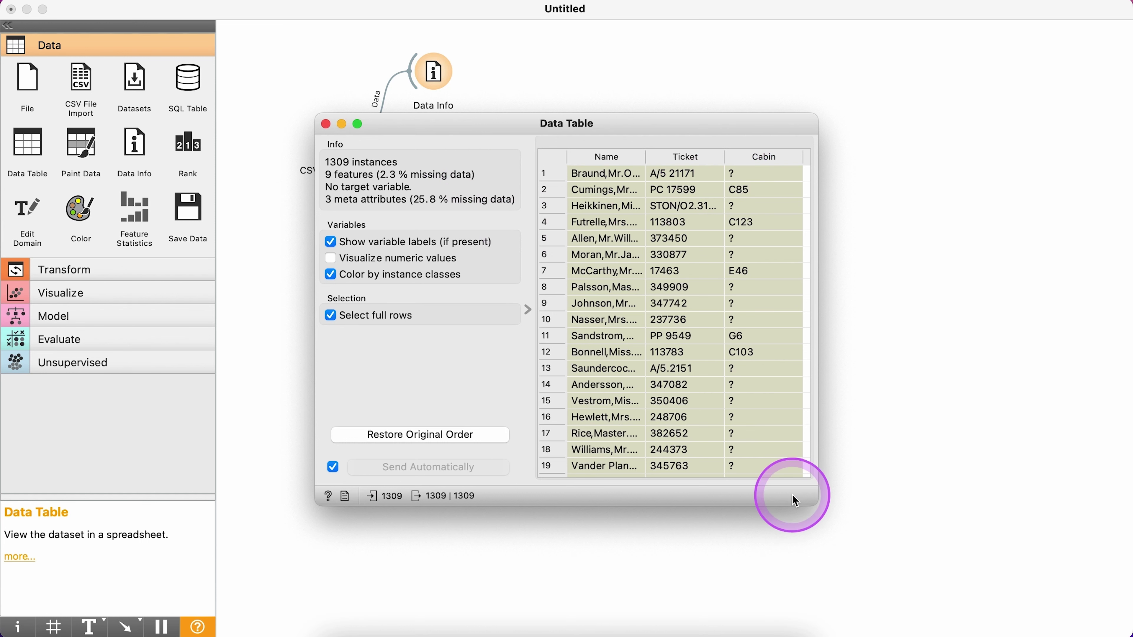
pyautogui.moveTo(818, 506); pyautogui.dragTo(1047, 580)
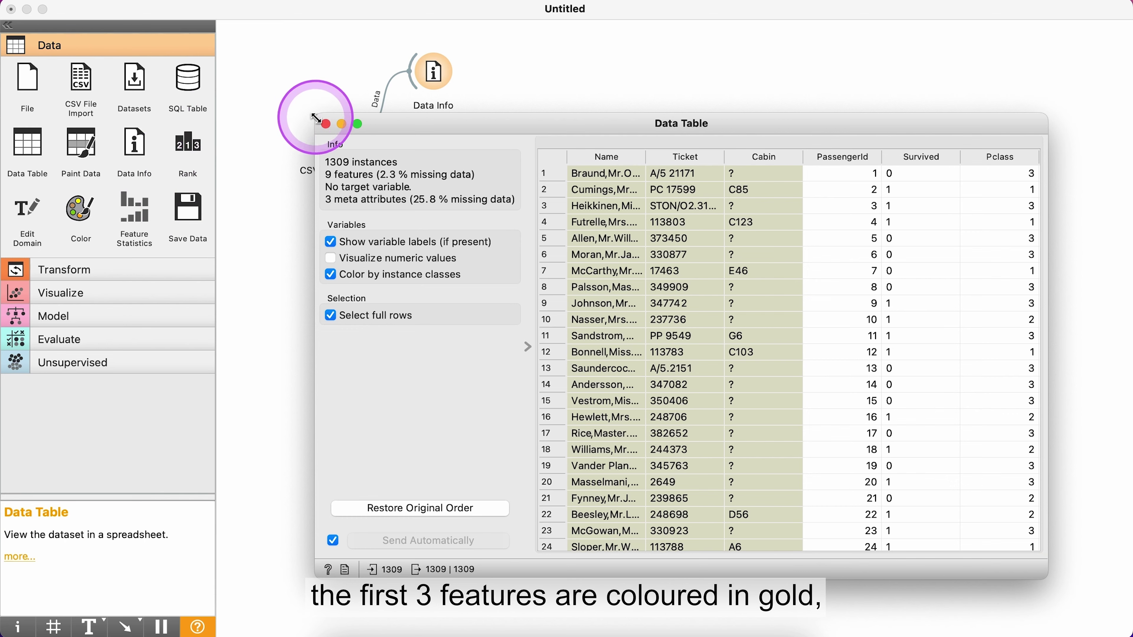
pyautogui.moveTo(316, 118); pyautogui.dragTo(86, 33)
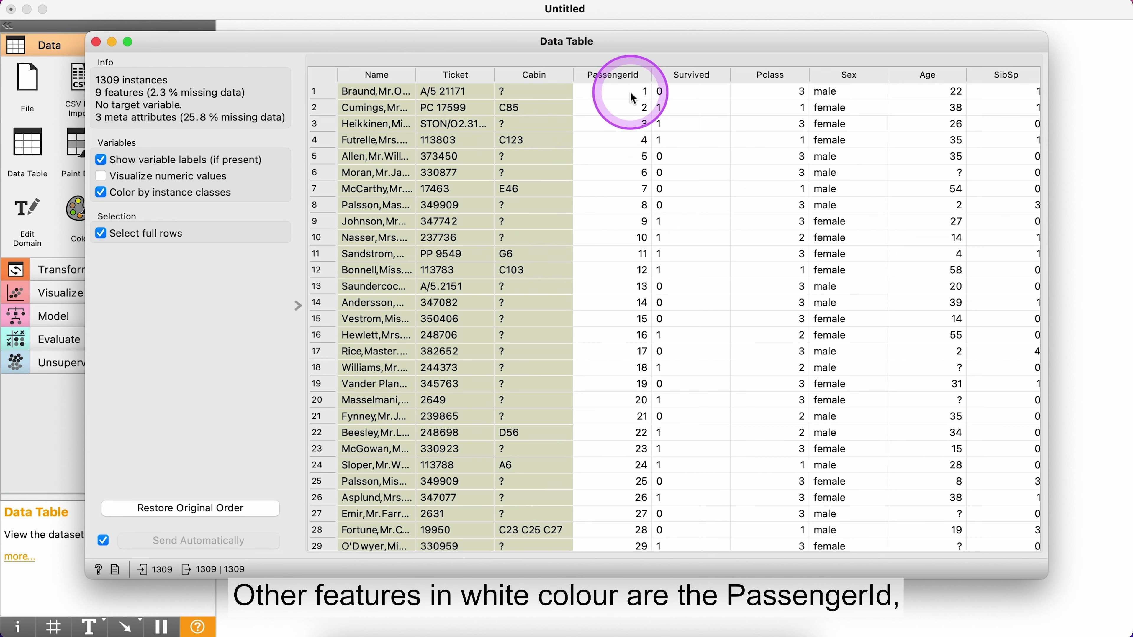
# Sort the table by ascending PassengerId and scroll through the columns, noting missing Age values.
pyautogui.click(625, 75)
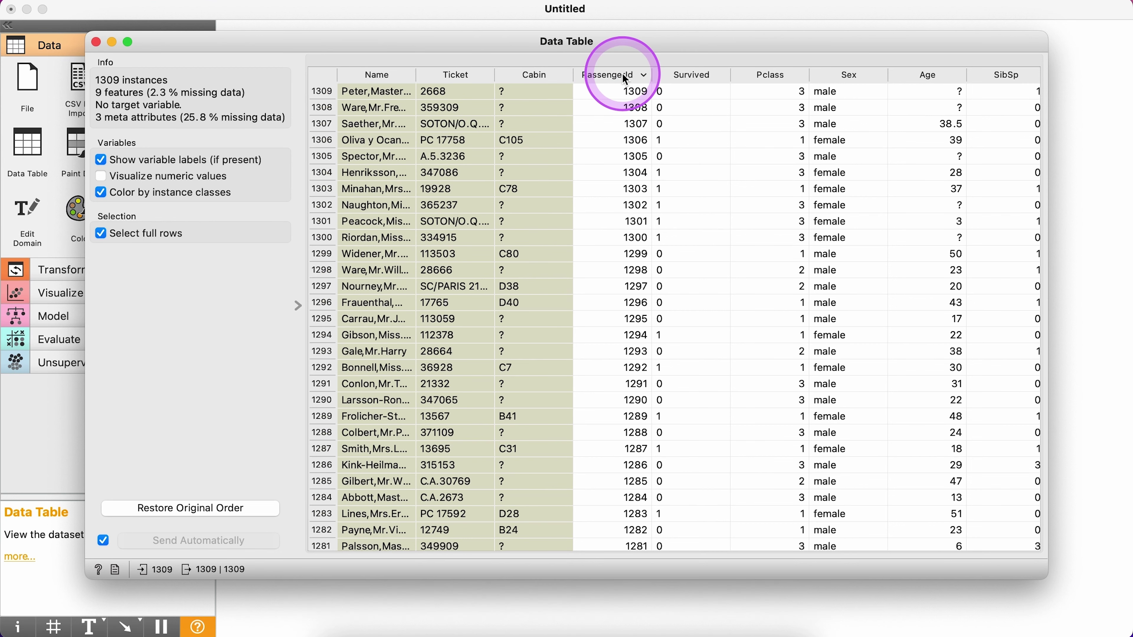
pyautogui.click(624, 77)
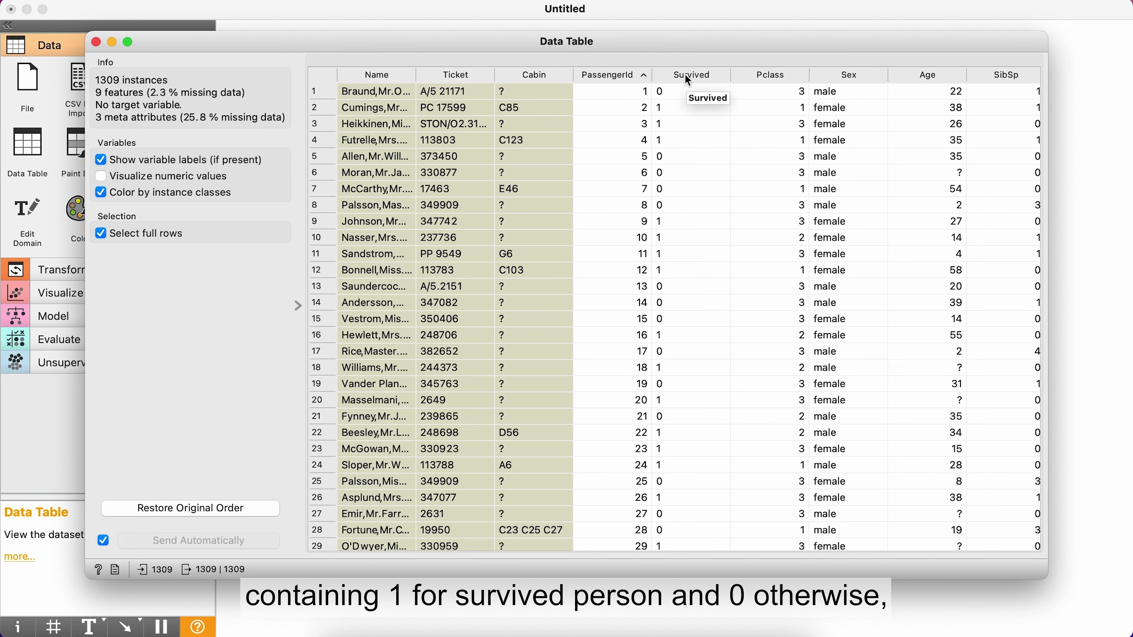
pyautogui.click(760, 77)
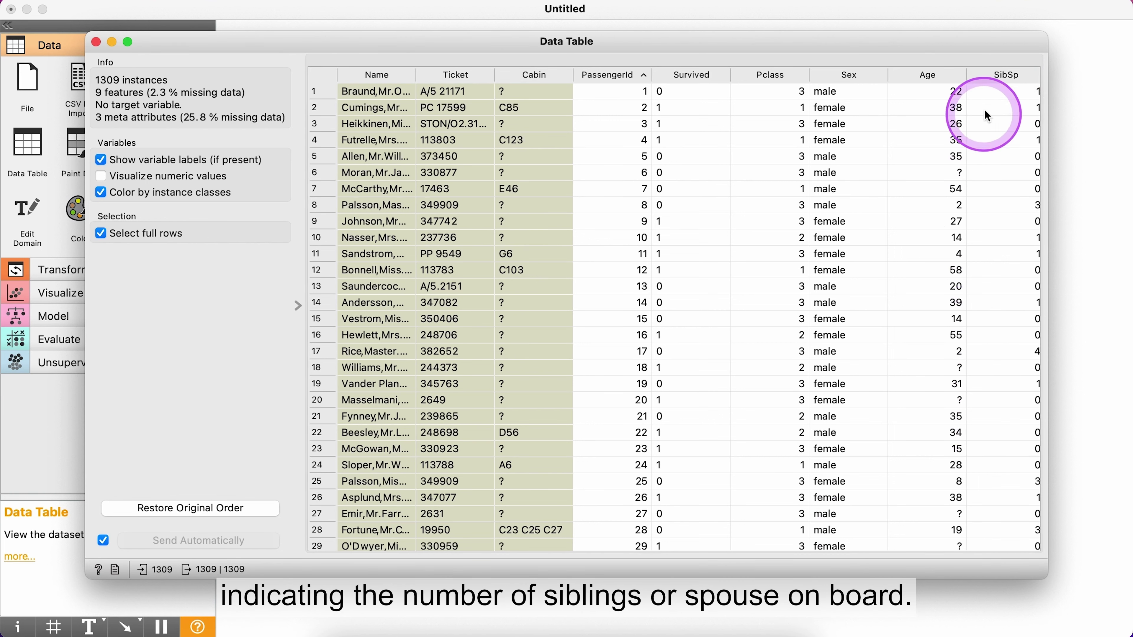
pyautogui.scroll(-1, 994, 90)
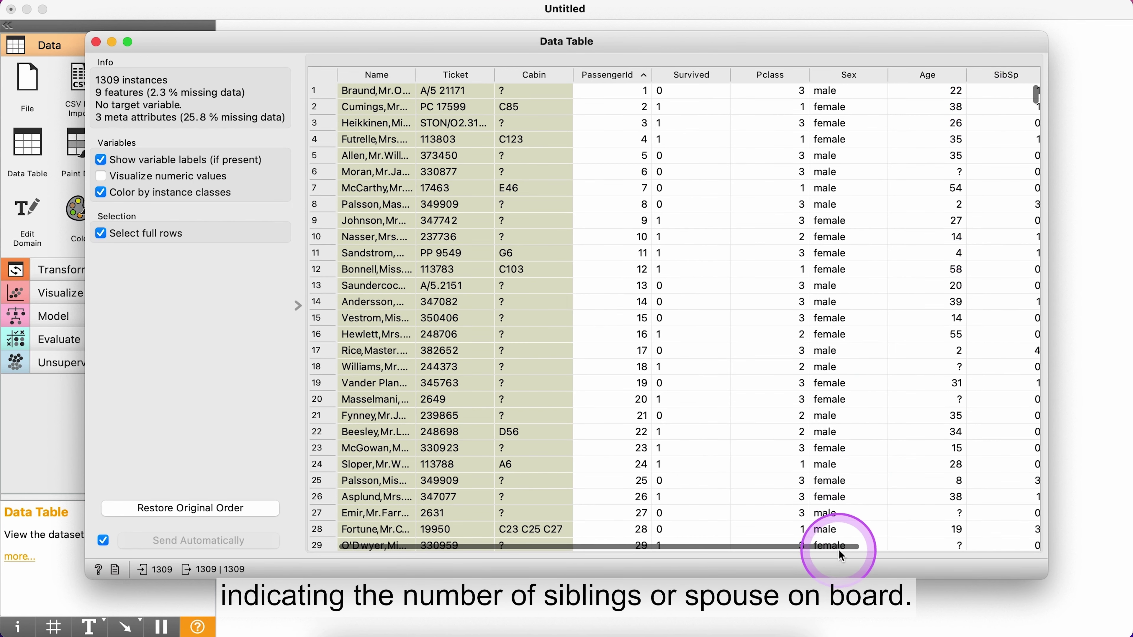
pyautogui.moveTo(852, 546); pyautogui.dragTo(1044, 532)
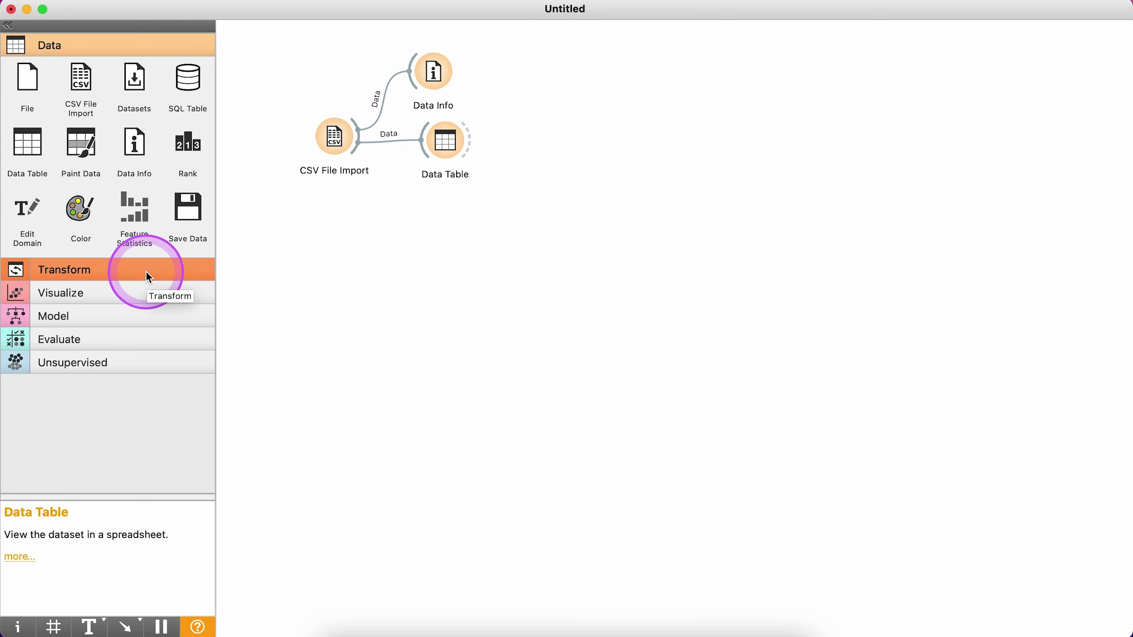
# Place a Select Columns widget from Transform and link CSV File Import into it.
pyautogui.click(146, 271)
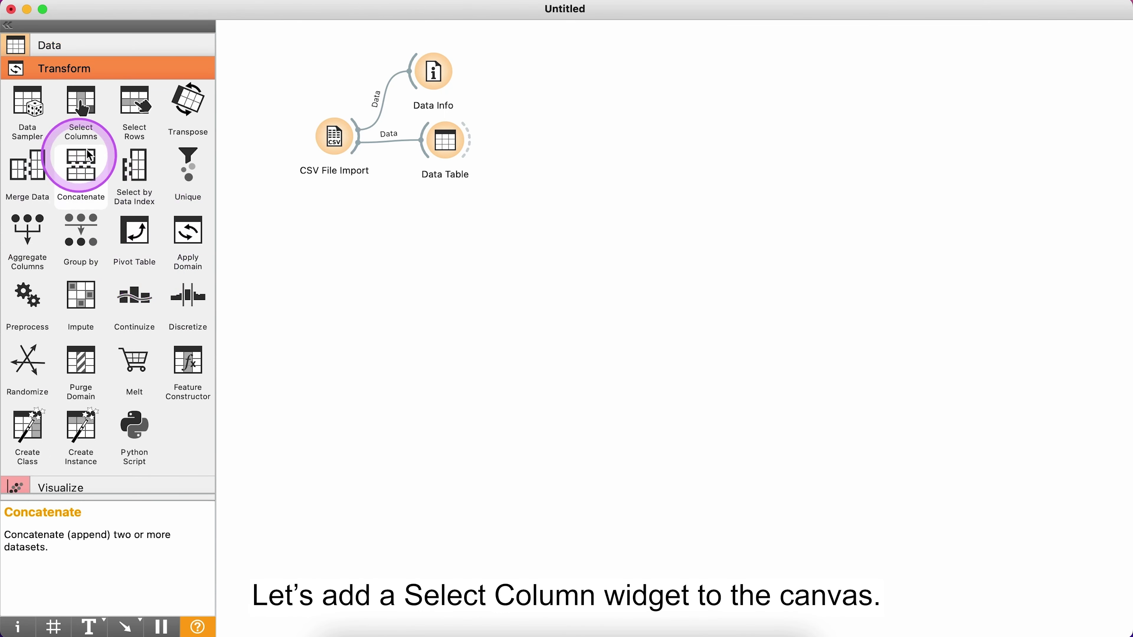
pyautogui.click(83, 113)
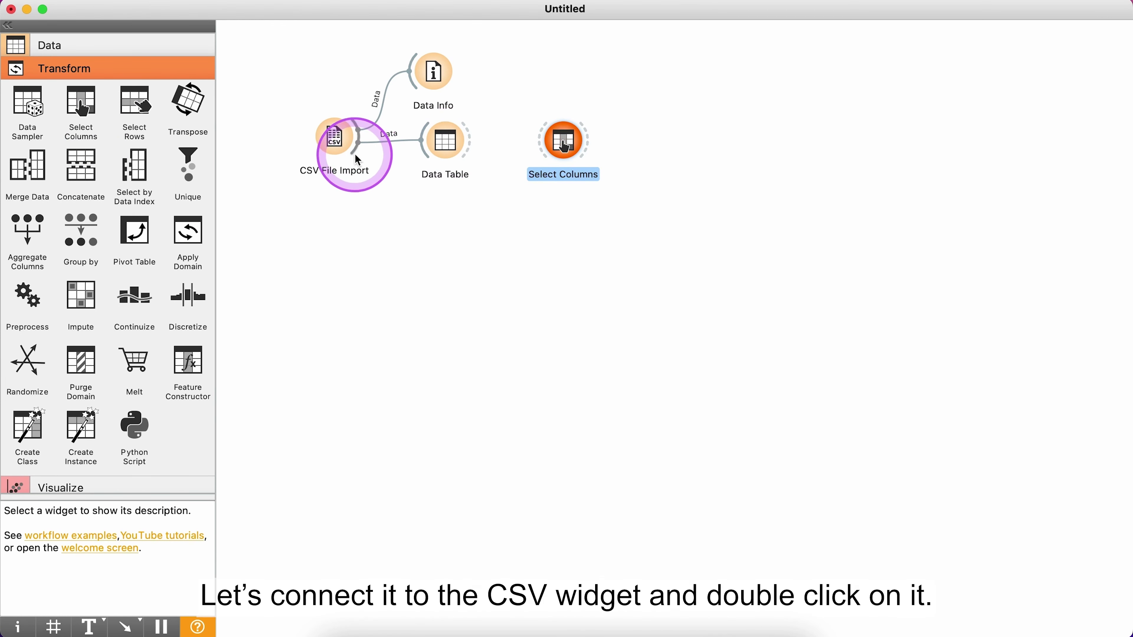
pyautogui.moveTo(356, 150); pyautogui.dragTo(553, 147)
pyautogui.moveTo(446, 150); pyautogui.dragTo(446, 239)
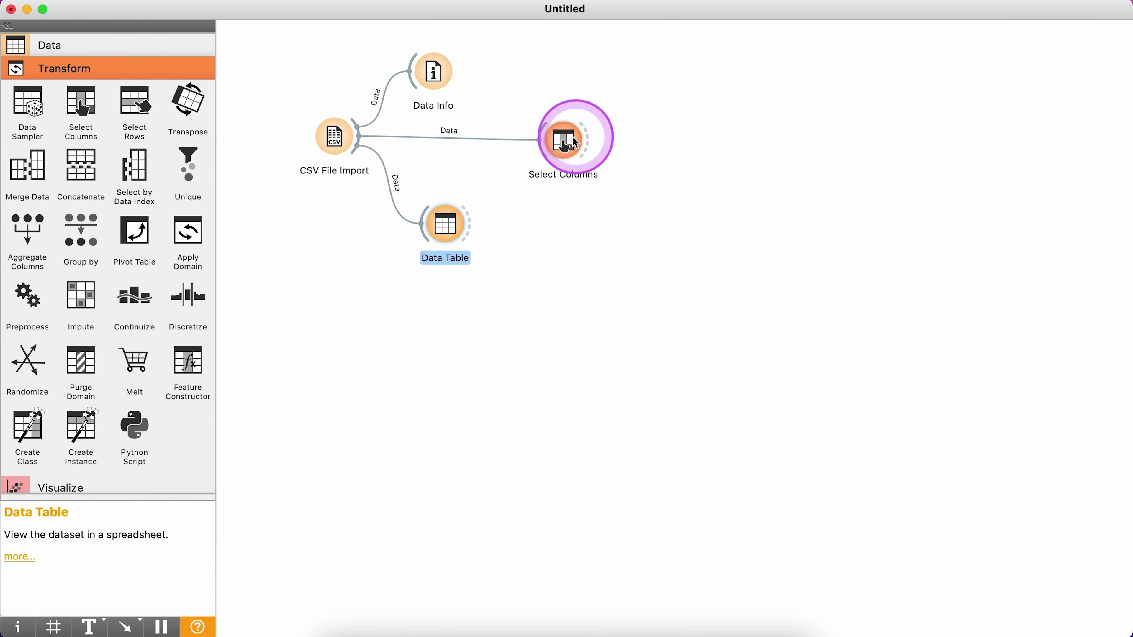
# Make Survived the target variable in Select Columns.
pyautogui.doubleClick(564, 148)
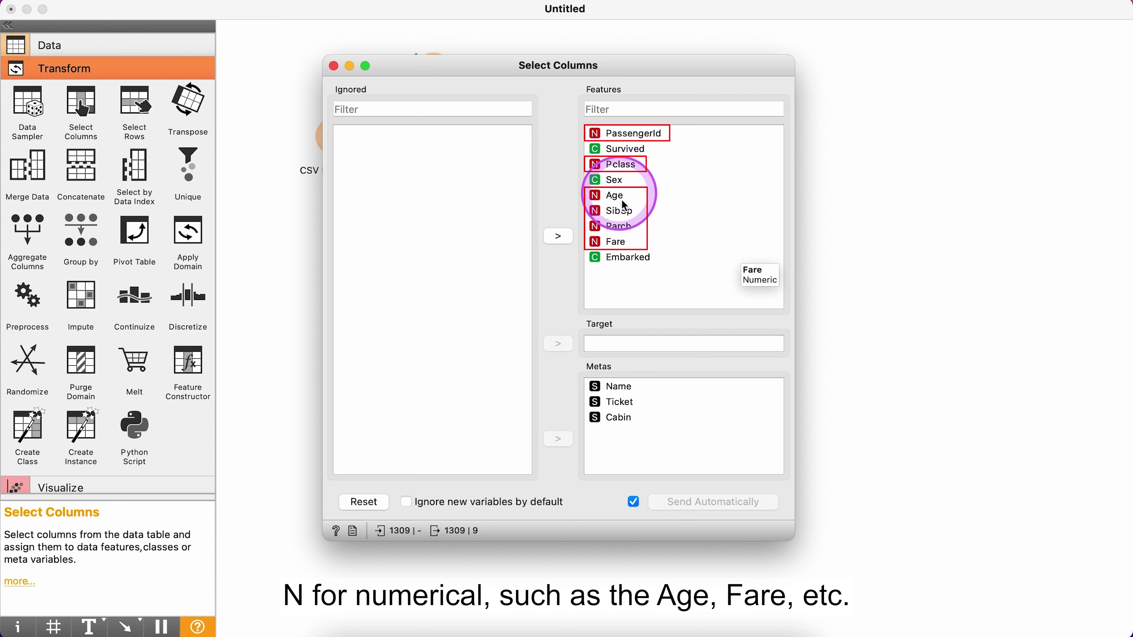
pyautogui.moveTo(640, 264)
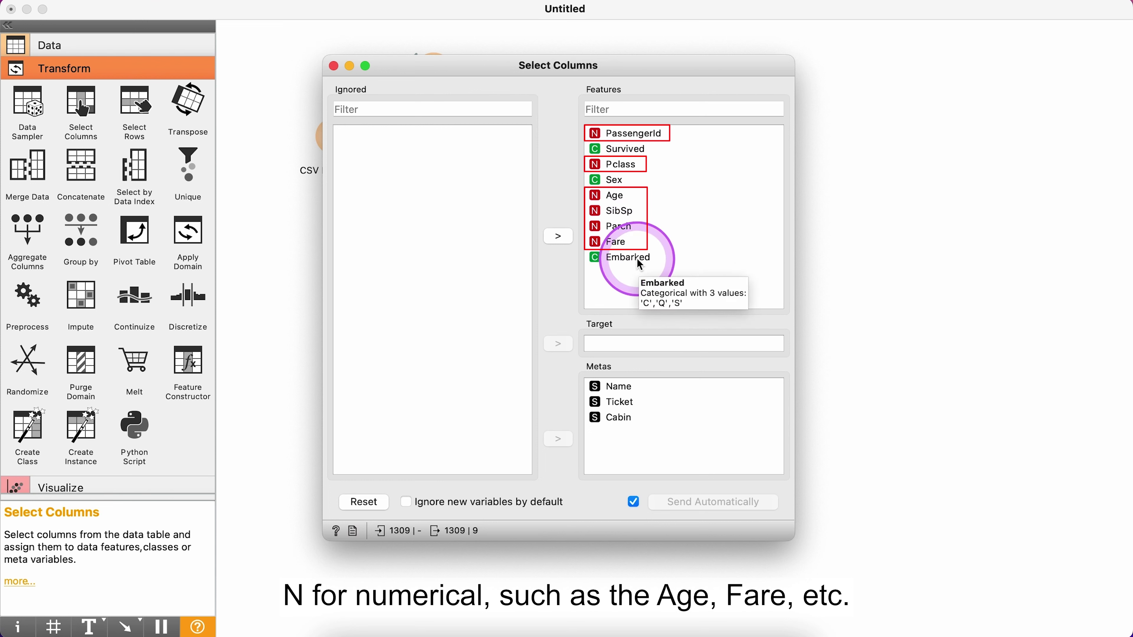
pyautogui.moveTo(642, 154)
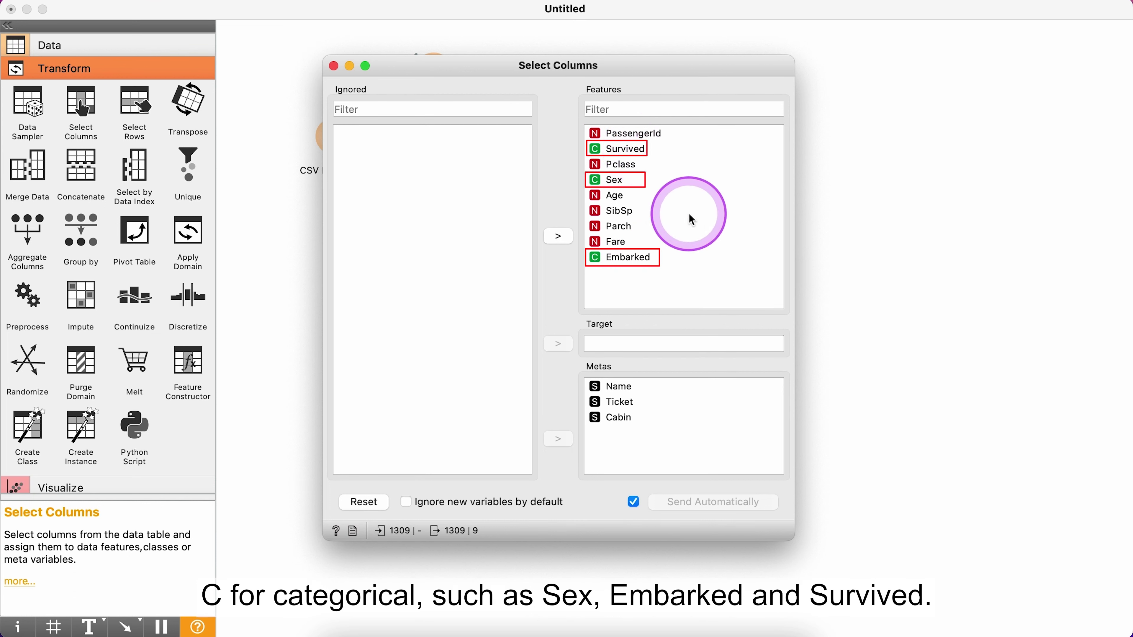
pyautogui.moveTo(692, 219)
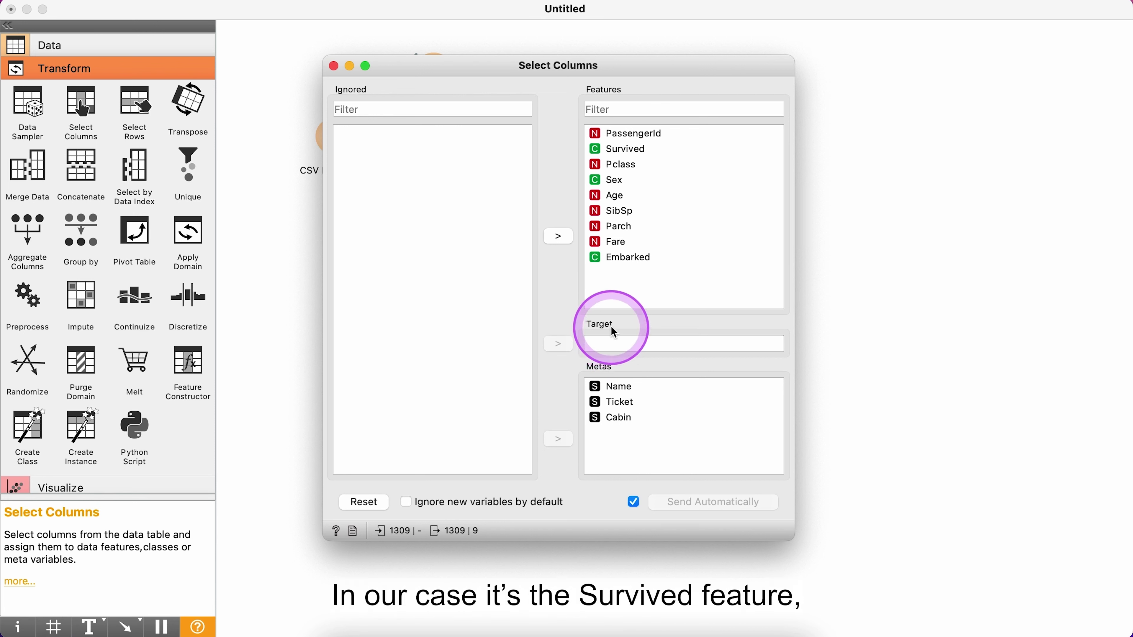
pyautogui.click(618, 154)
pyautogui.click(559, 237)
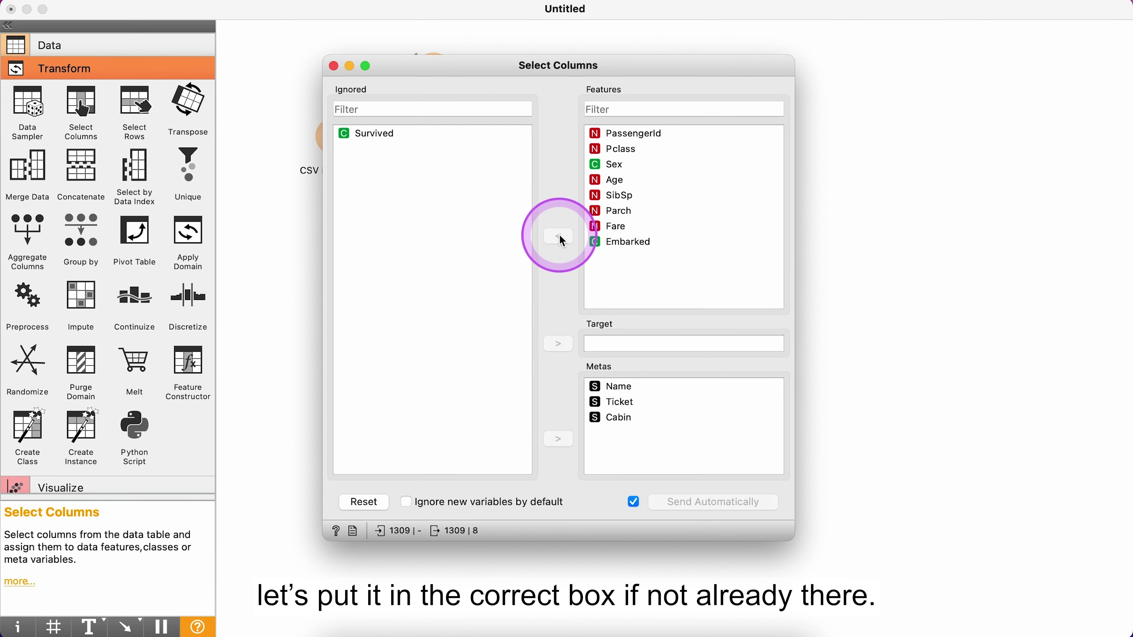
pyautogui.click(379, 133)
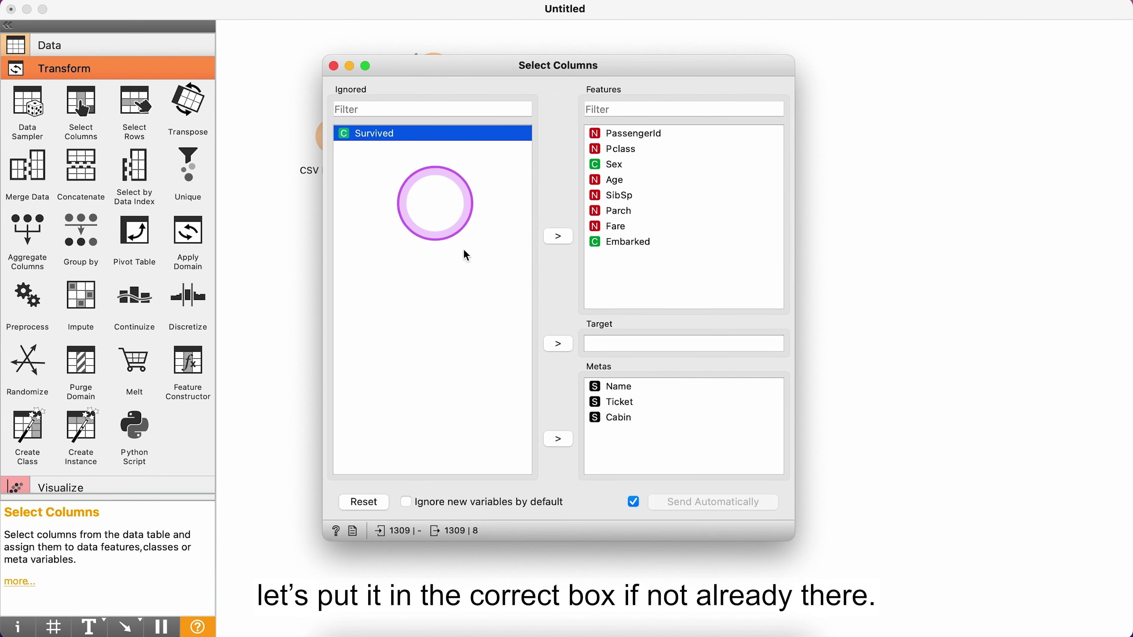
pyautogui.click(560, 347)
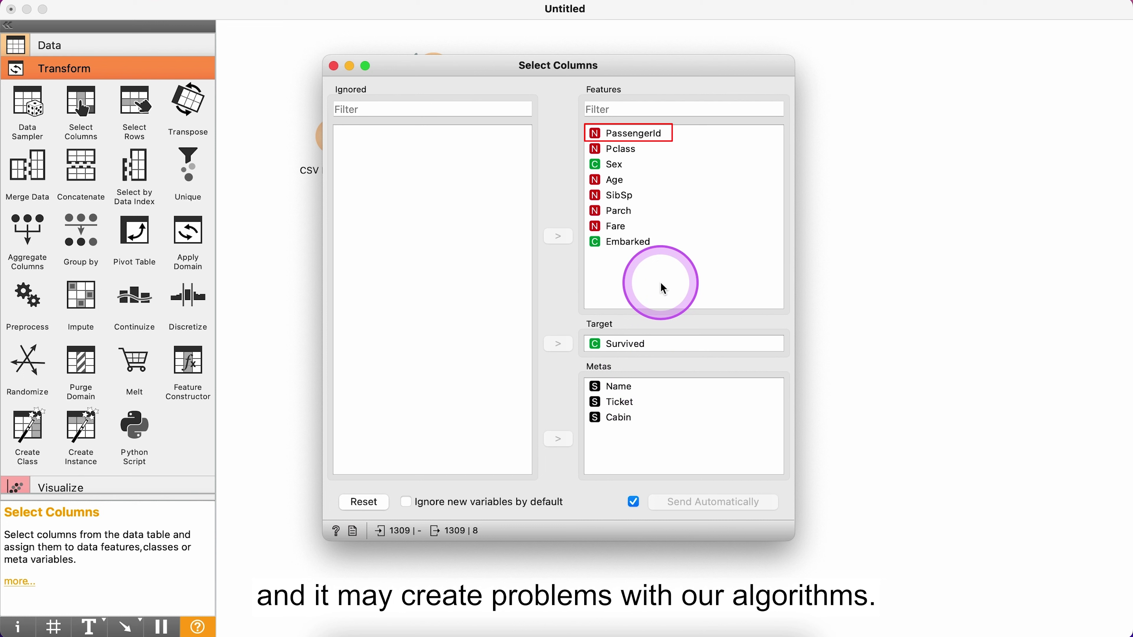
# Move PassengerId to the ignored columns, leaving 7 features.
pyautogui.click(638, 133)
pyautogui.click(558, 237)
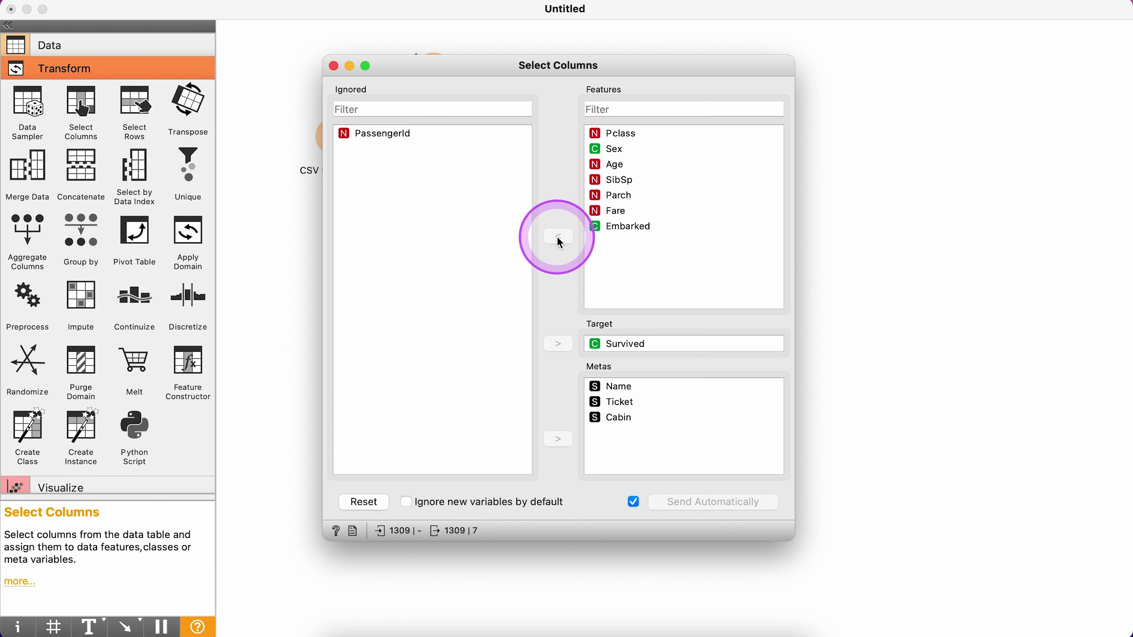
pyautogui.click(479, 228)
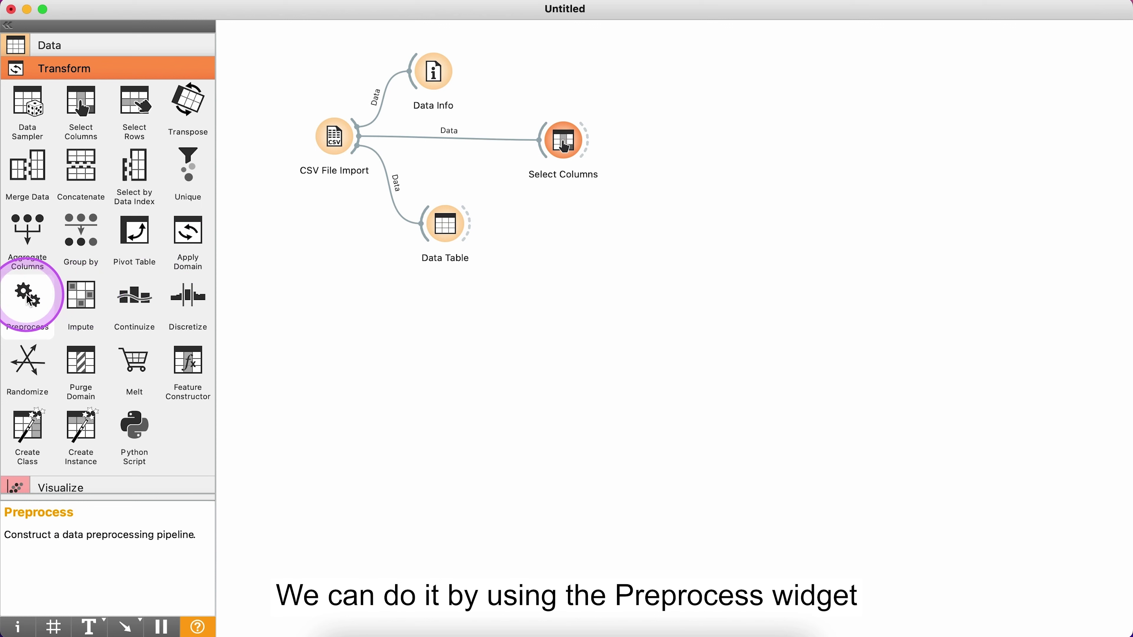
# Link a Preprocess widget to Select Columns using Impute Missing Values set to remove rows with missing values.
pyautogui.click(27, 311)
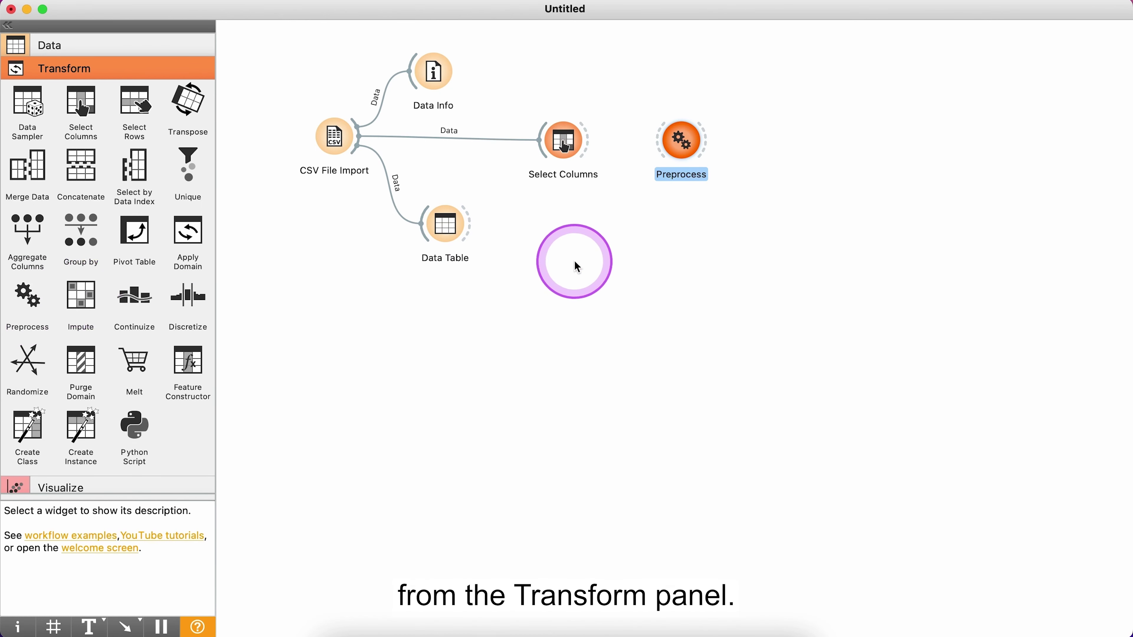
pyautogui.moveTo(578, 143); pyautogui.dragTo(660, 147)
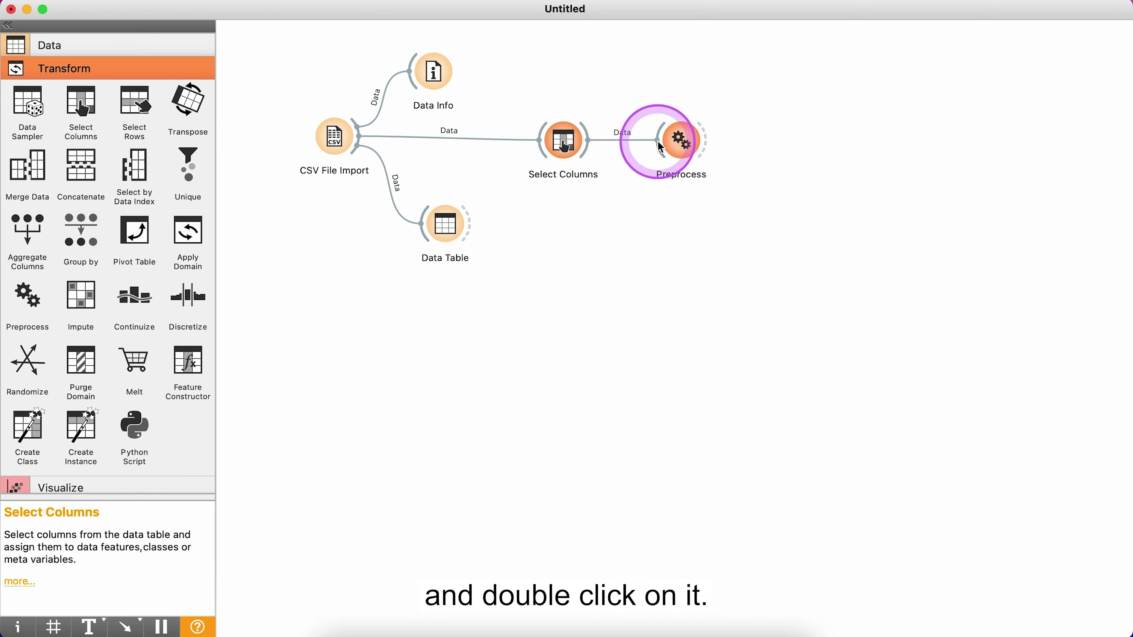
pyautogui.doubleClick(678, 149)
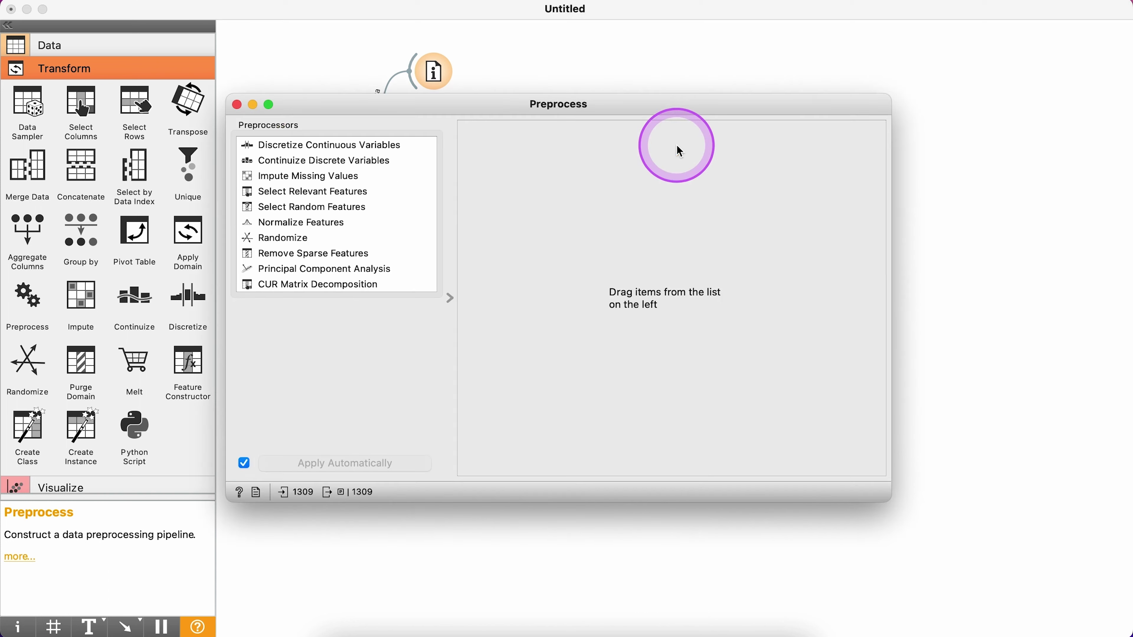
pyautogui.click(350, 181)
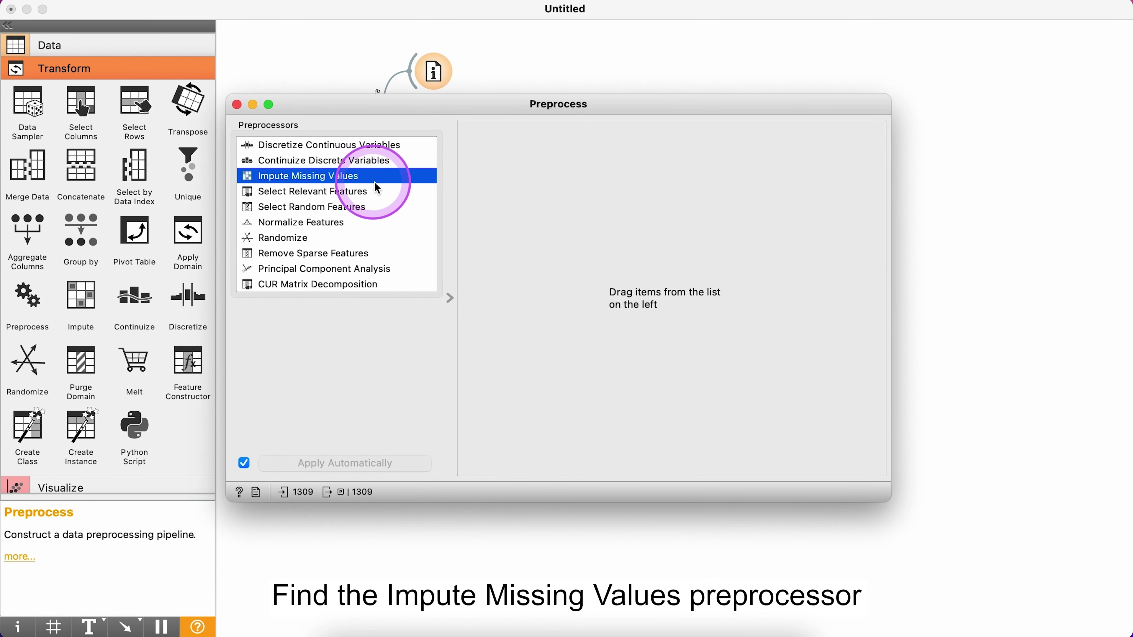
pyautogui.doubleClick(403, 178)
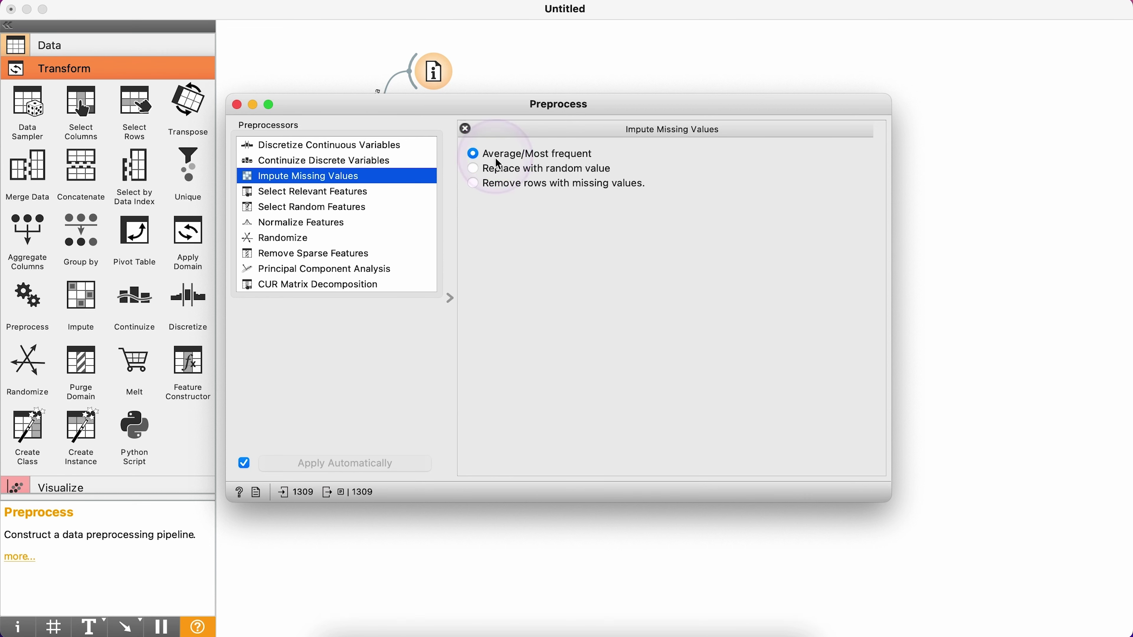
pyautogui.click(498, 168)
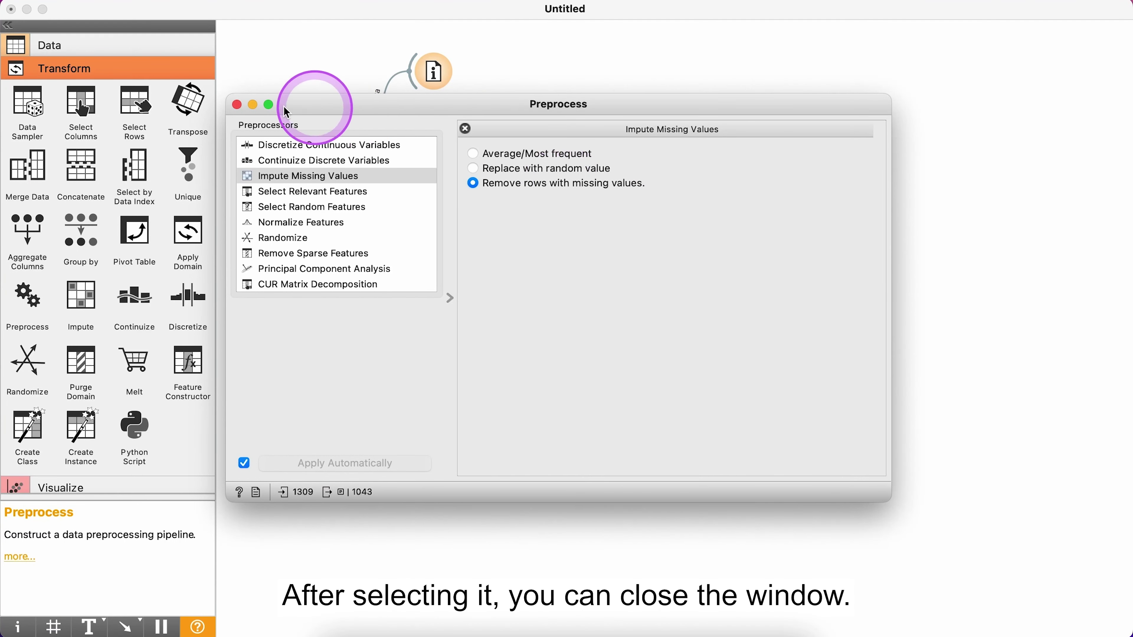
# Attach a Data Table to the Preprocess output and enlarge it to inspect the 1043 cleaned rows.
pyautogui.click(237, 105)
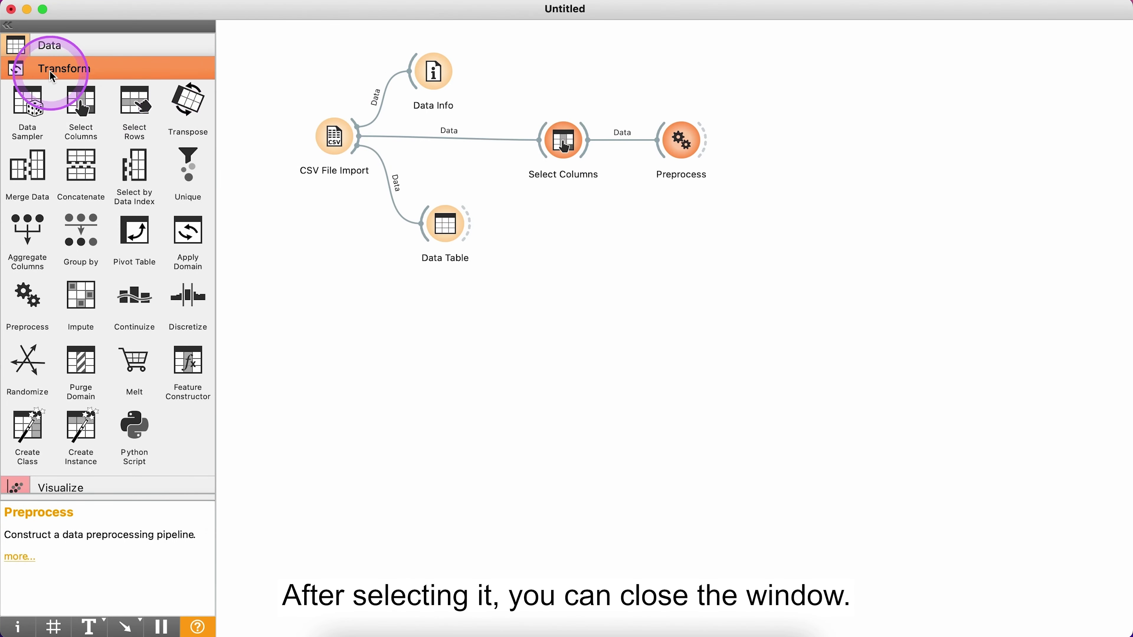
pyautogui.click(53, 46)
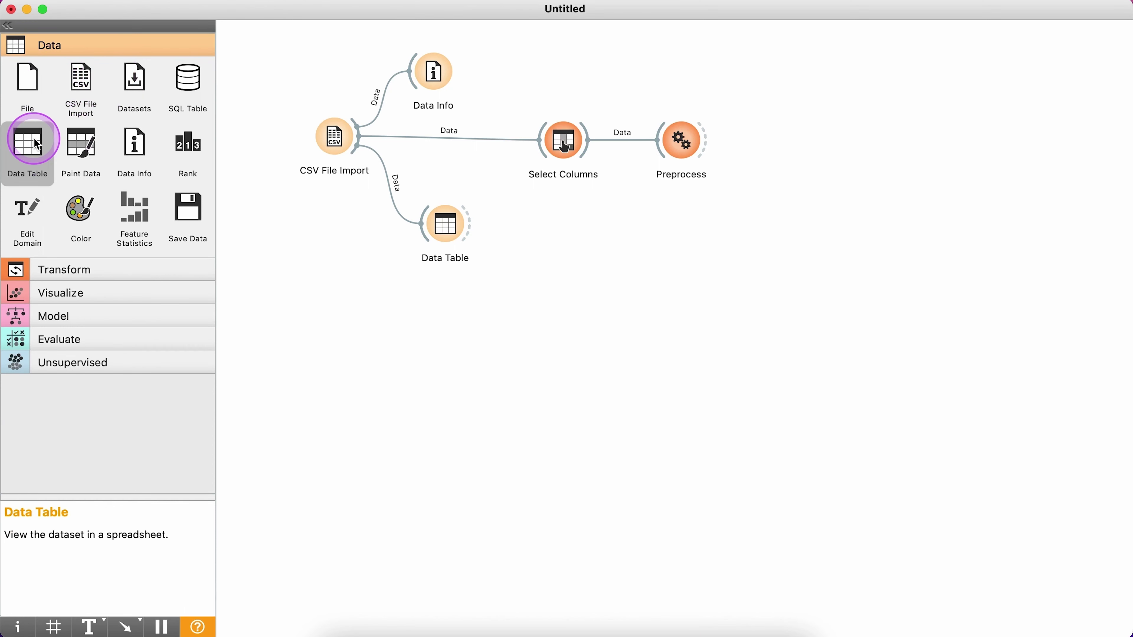
pyautogui.click(27, 147)
pyautogui.moveTo(715, 146); pyautogui.dragTo(810, 148)
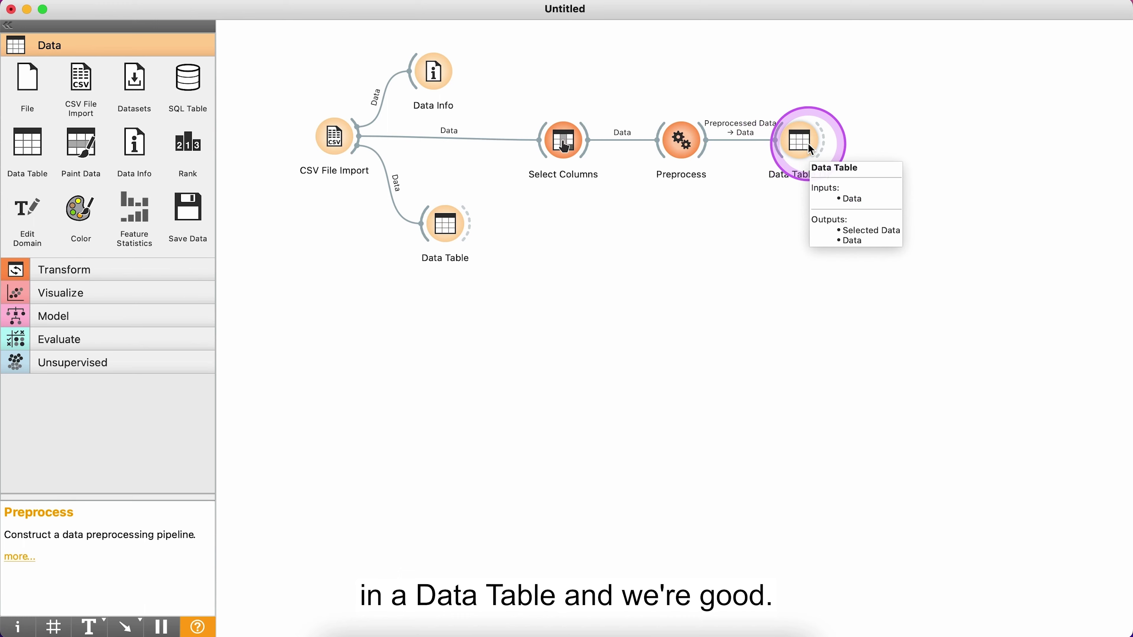
pyautogui.doubleClick(810, 149)
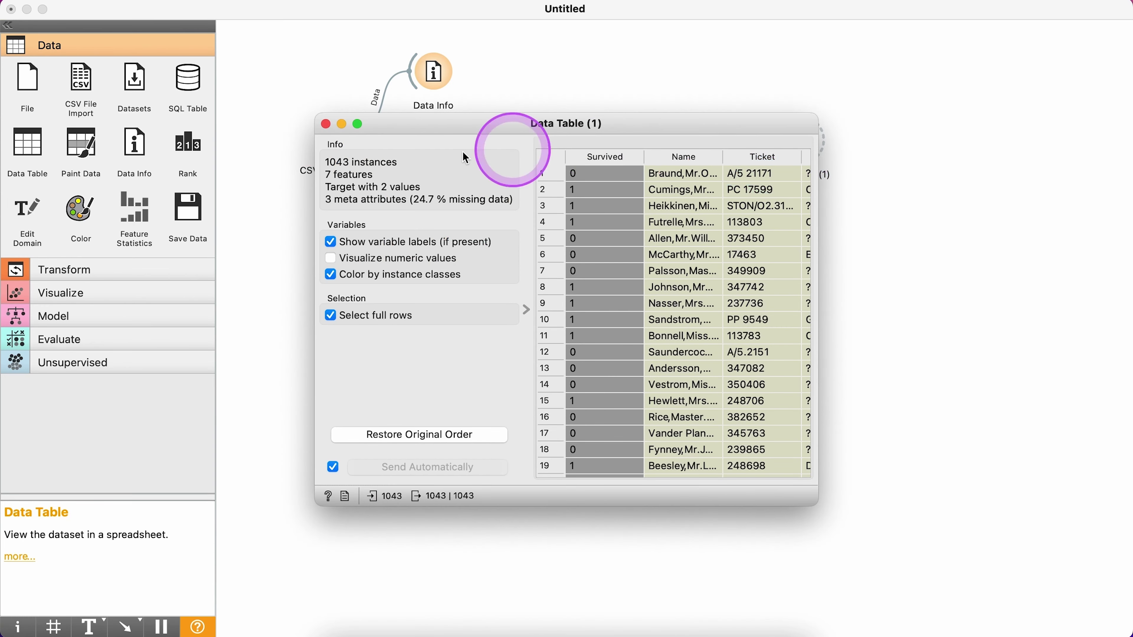
pyautogui.moveTo(315, 117); pyautogui.dragTo(9, 2)
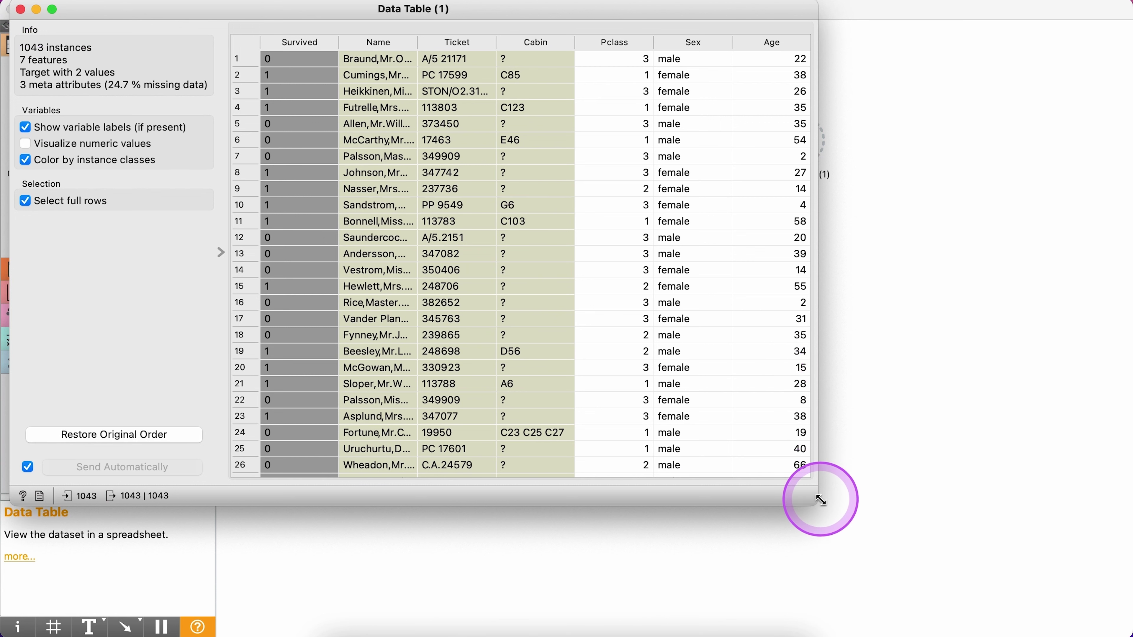
pyautogui.moveTo(819, 500); pyautogui.dragTo(1129, 625)
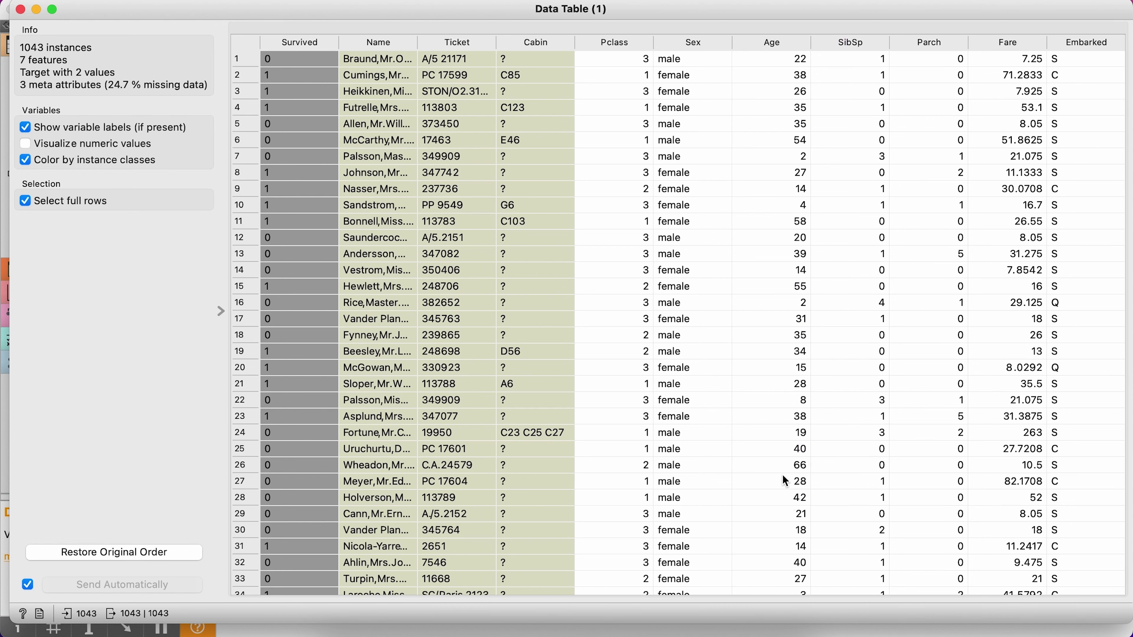
pyautogui.click(20, 9)
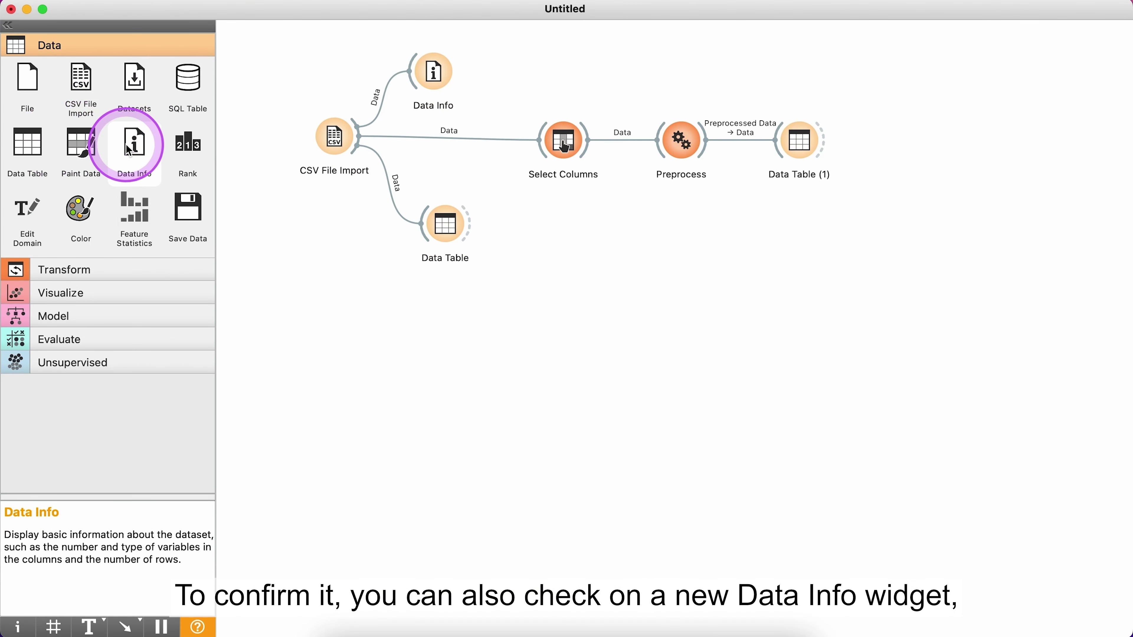
# Link a Data Info (1) widget above Data Table (1) to Preprocess and check its 1043-row, 11-column summary.
pyautogui.click(134, 143)
pyautogui.moveTo(926, 143); pyautogui.dragTo(807, 76)
pyautogui.moveTo(707, 139); pyautogui.dragTo(710, 137)
pyautogui.moveTo(764, 75); pyautogui.dragTo(772, 67)
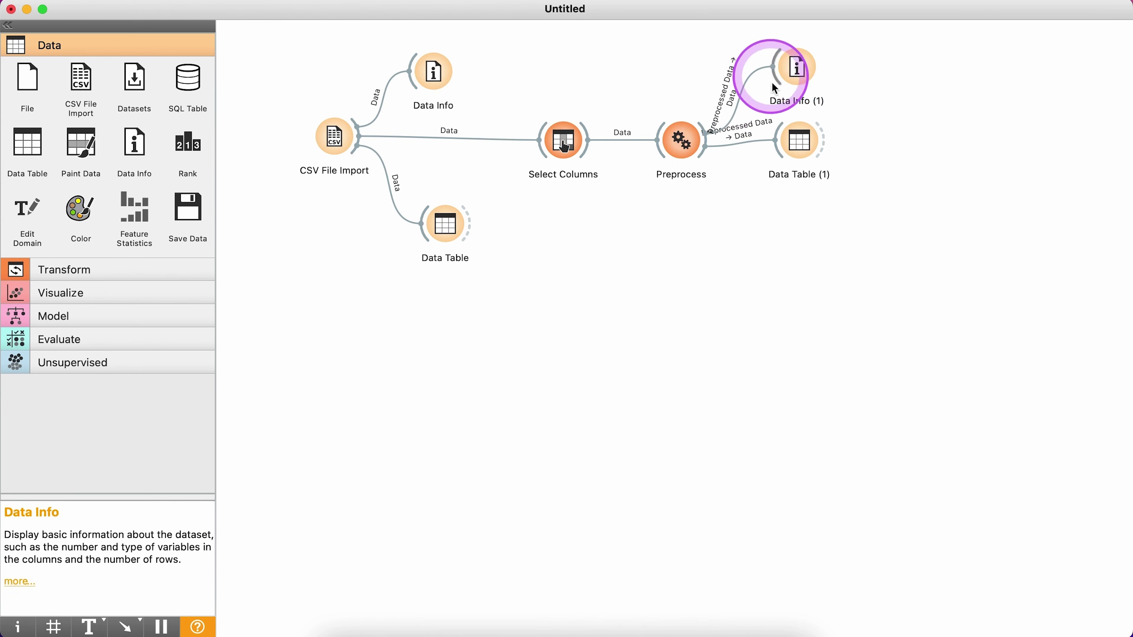
pyautogui.doubleClick(798, 76)
pyautogui.click(615, 235)
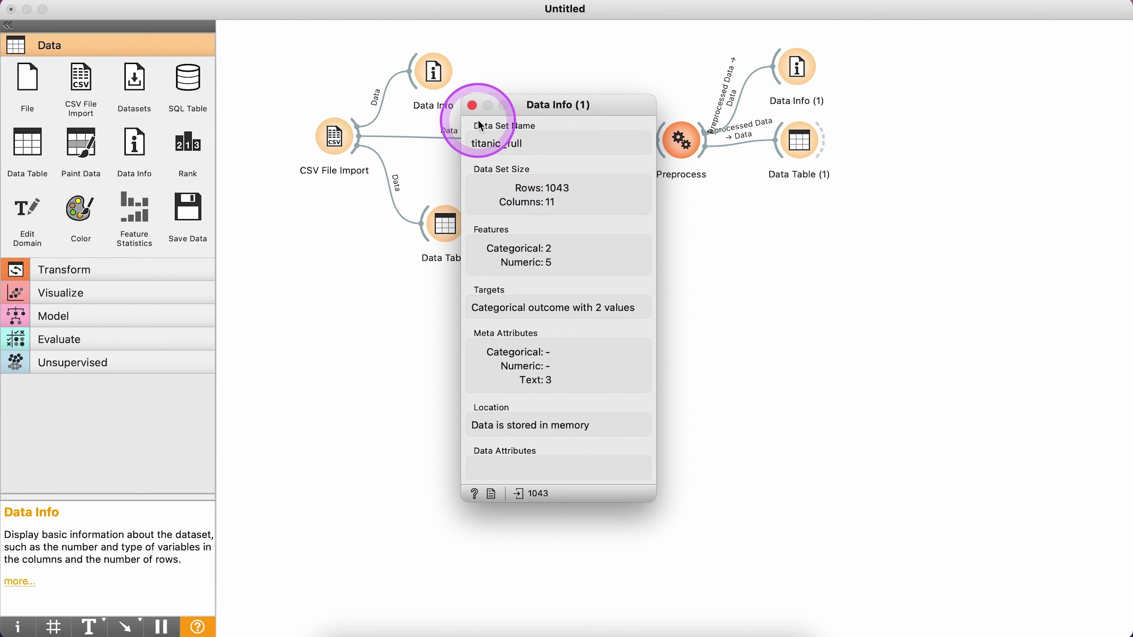
pyautogui.click(472, 105)
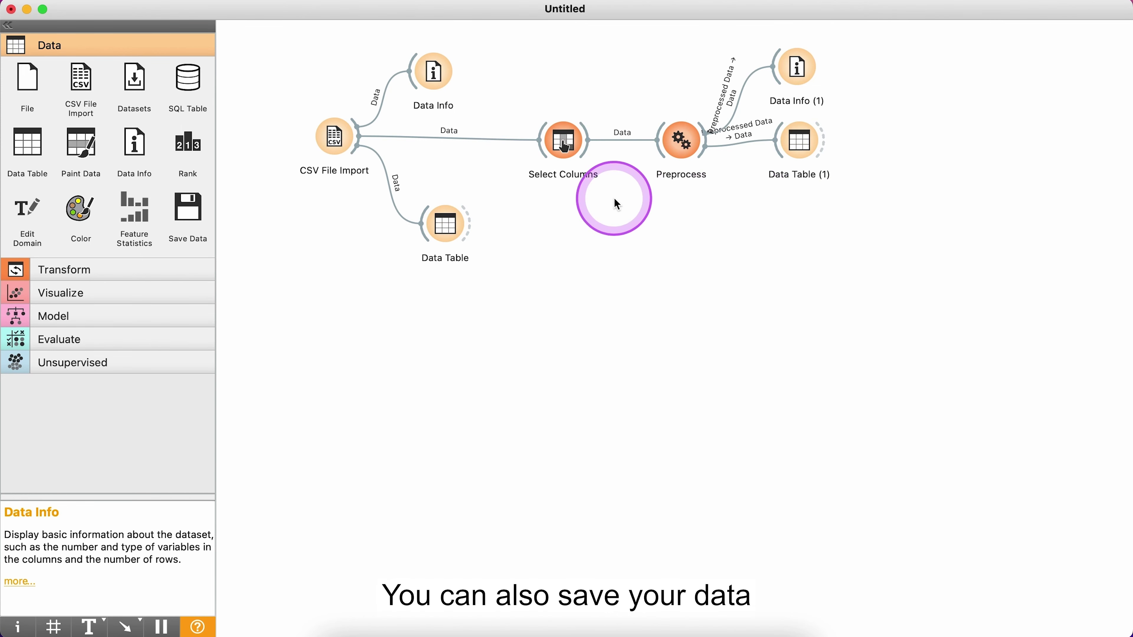
# Add a Save Data widget below Data Table (1) and feed it the Preprocess output.
pyautogui.click(196, 206)
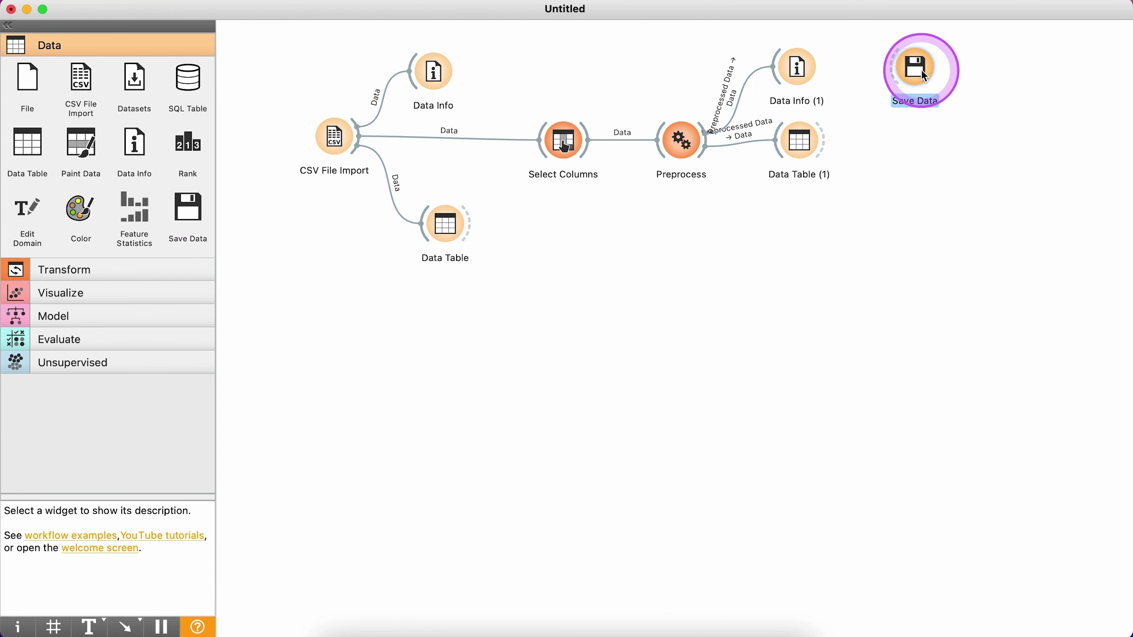
pyautogui.moveTo(923, 74); pyautogui.dragTo(809, 252)
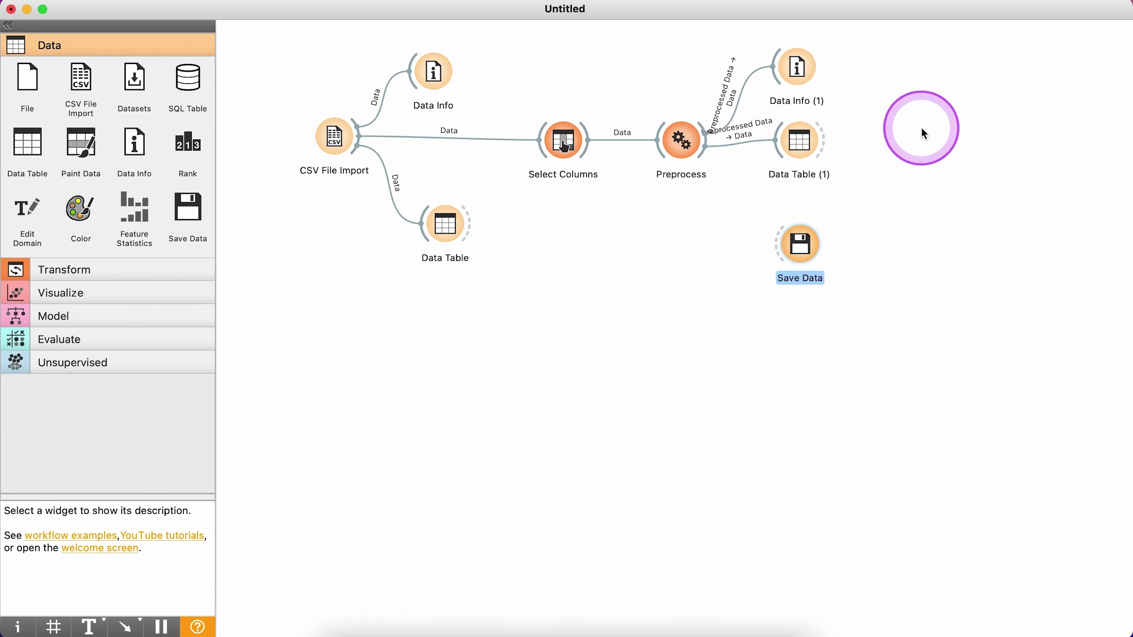
pyautogui.moveTo(706, 160); pyautogui.dragTo(775, 248)
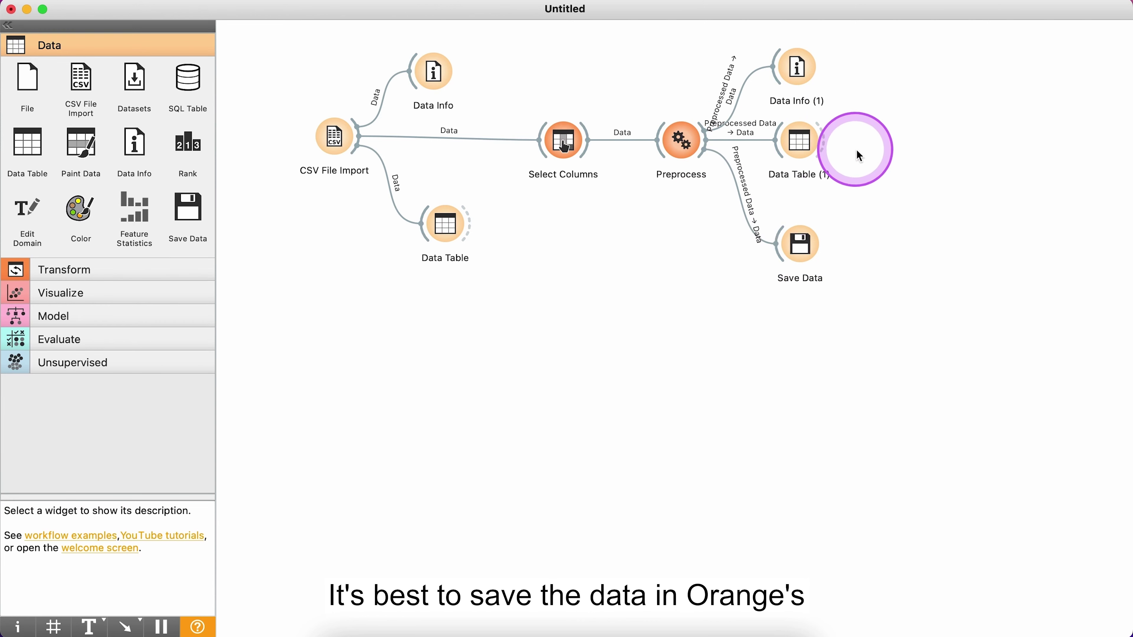
pyautogui.click(806, 243)
# Open Save Data's 'Save as' file dialog and start editing the suggested name titanic_full.tab.
pyautogui.doubleClick(806, 243)
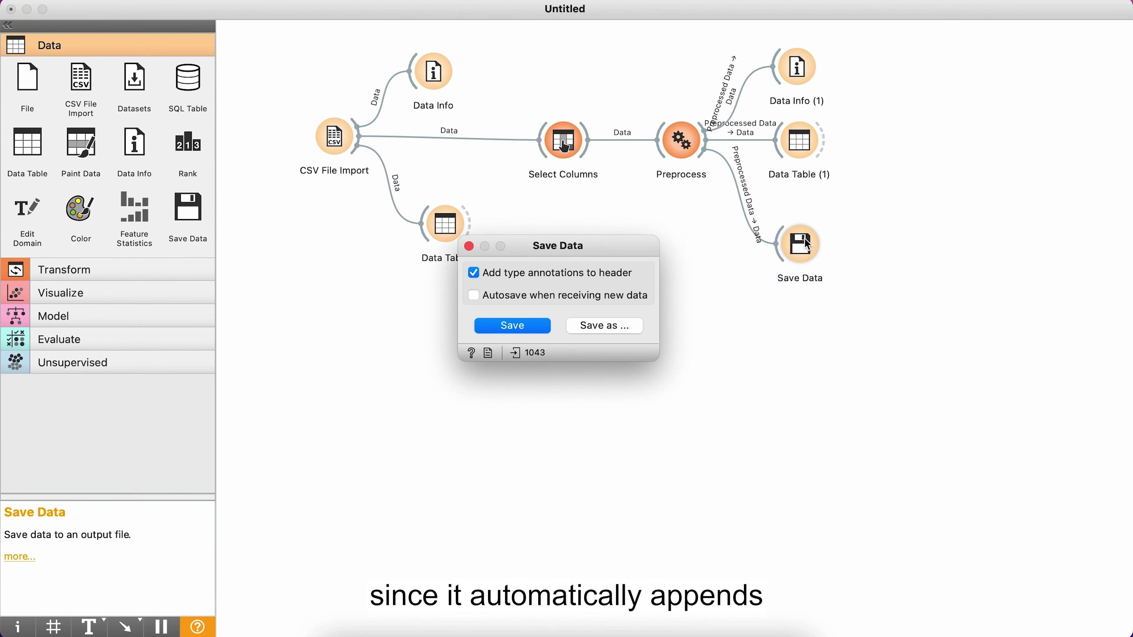
pyautogui.click(513, 328)
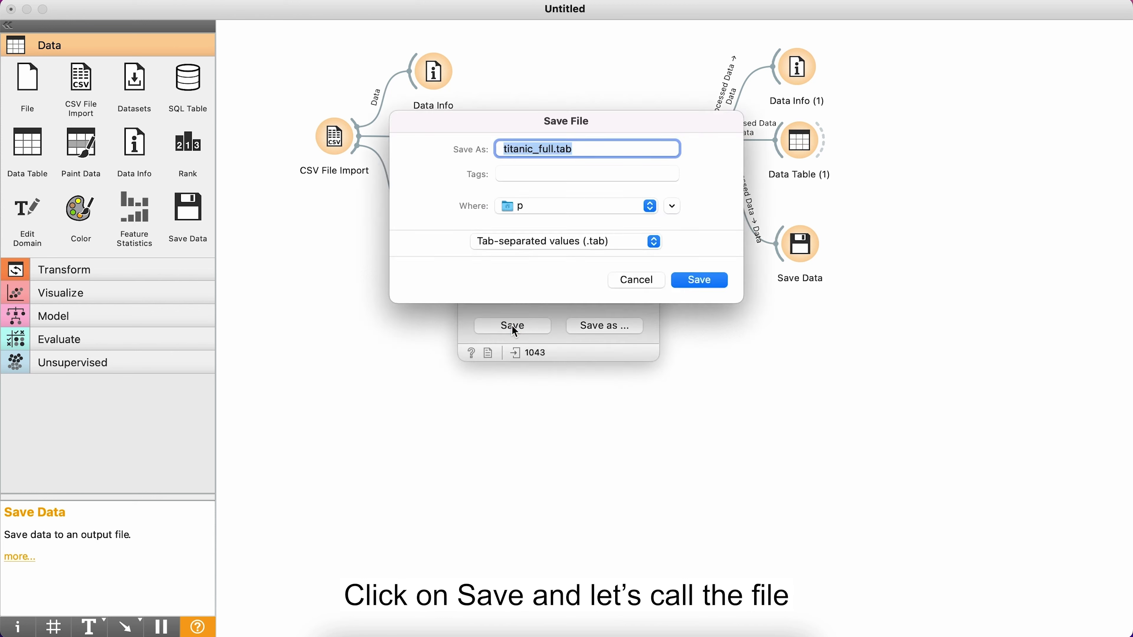
pyautogui.click(557, 149)
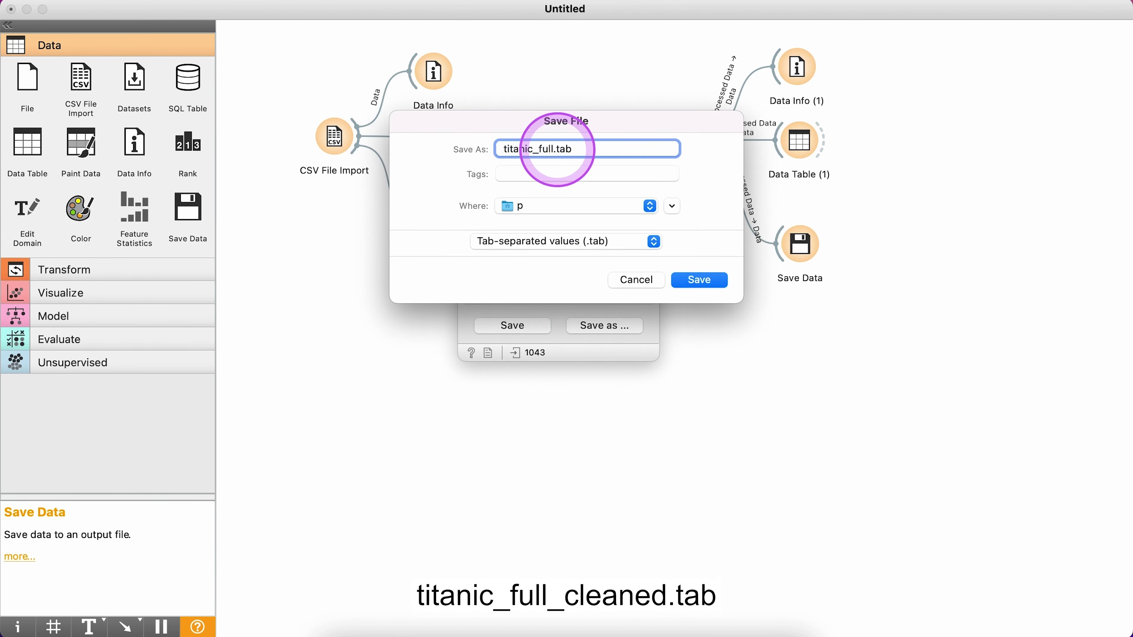